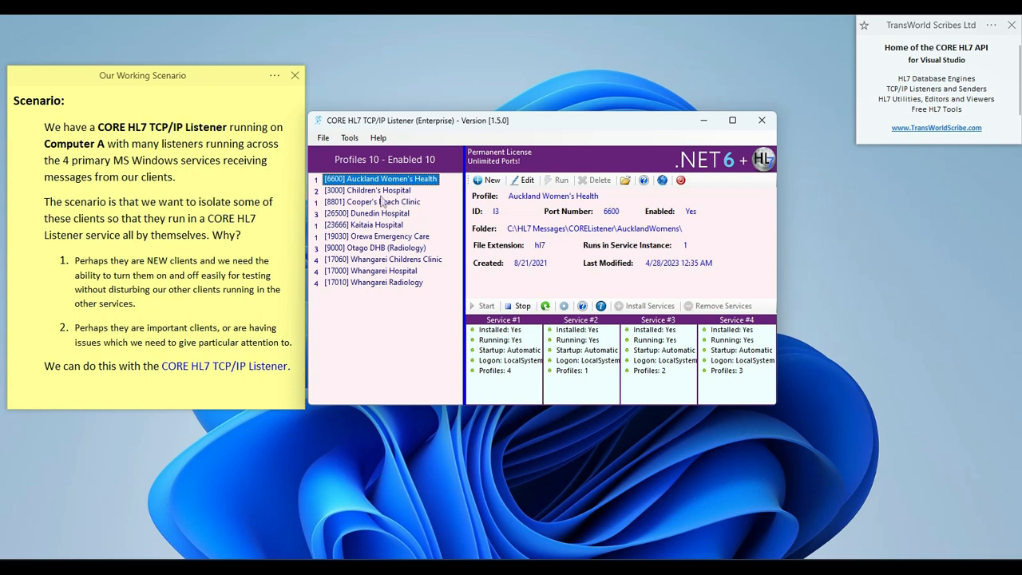
{"action": "left_click", "coordinate": [192, 76]}
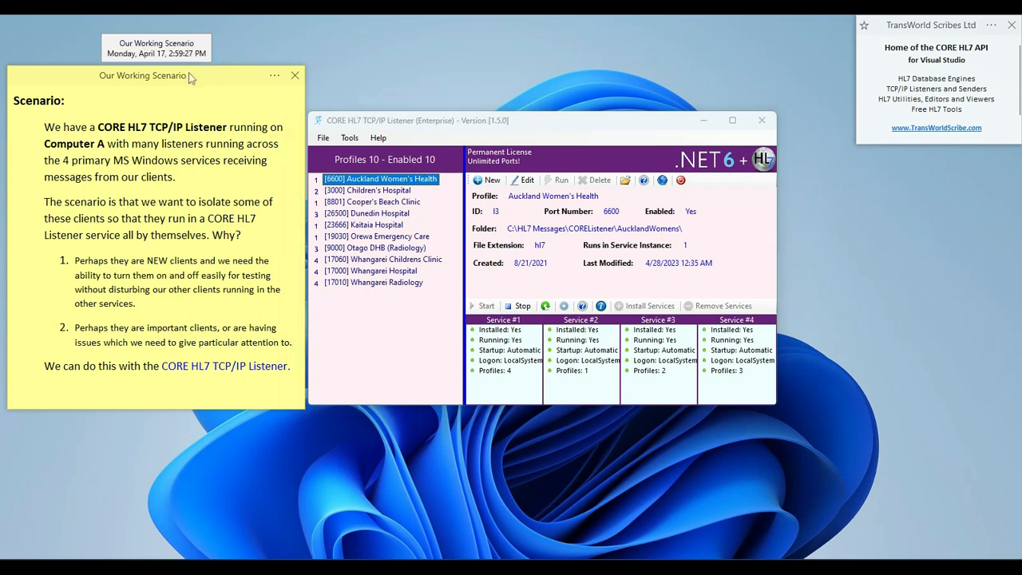
{"action": "left_click_drag", "start_coordinate": [306, 224], "coordinate": [491, 238]}
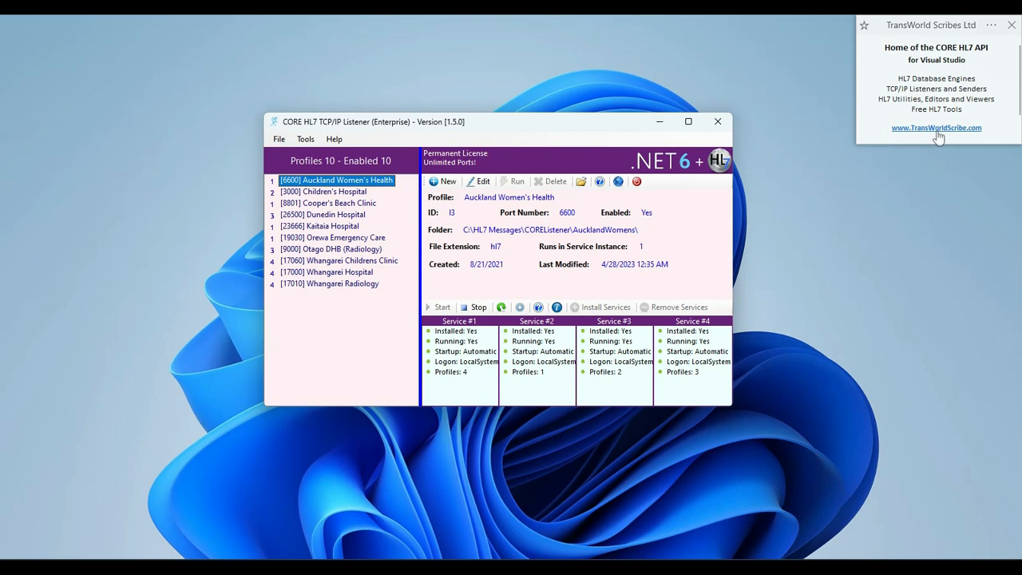
- Review the profile details of Children's Hospital, Auckland Women's Health, Dunedin Hospital and Cooper's Beach Clinic, including their service instances
{"action": "left_click", "coordinate": [336, 193]}
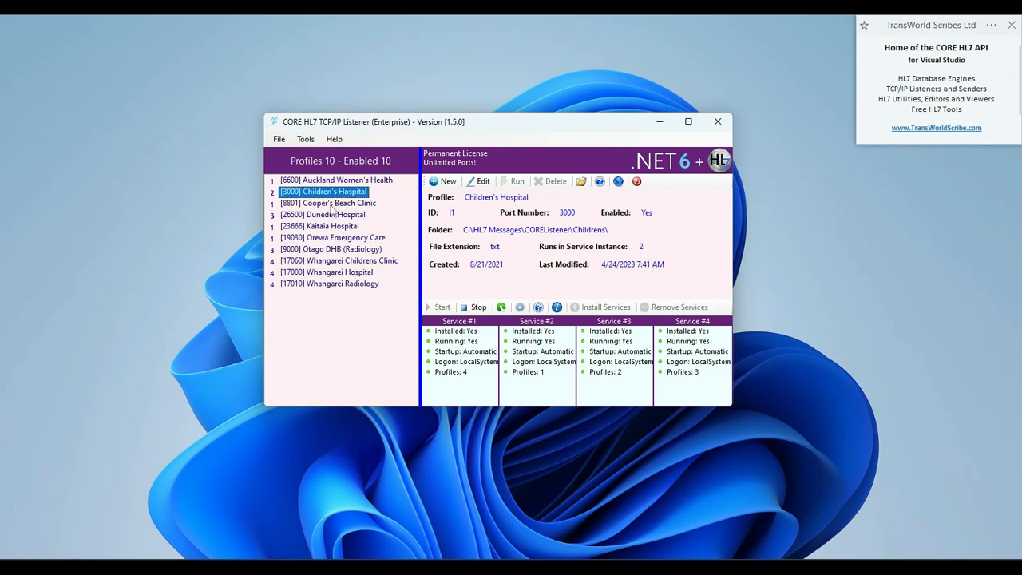
{"action": "left_click", "coordinate": [336, 181]}
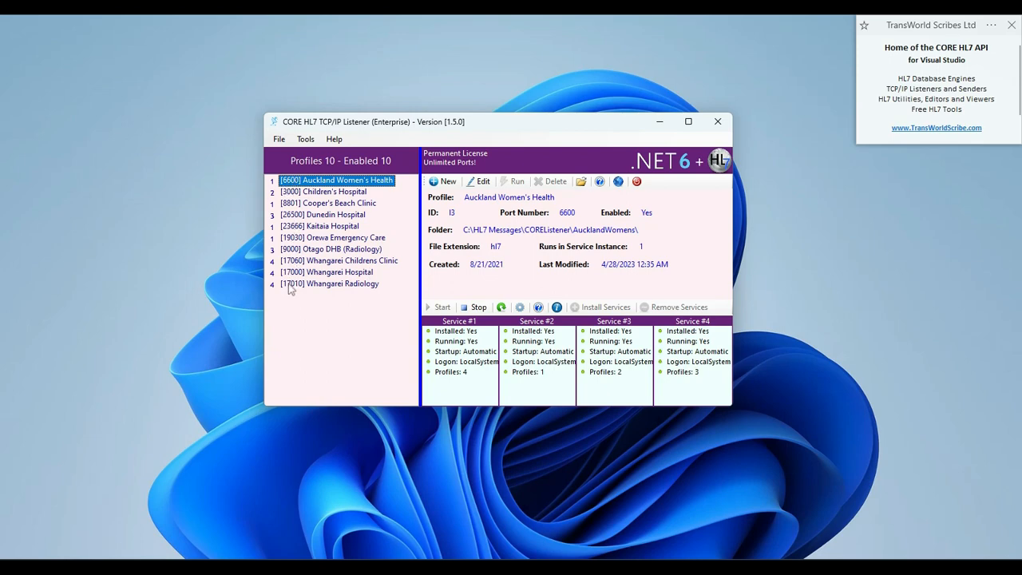
{"action": "left_click", "coordinate": [334, 215]}
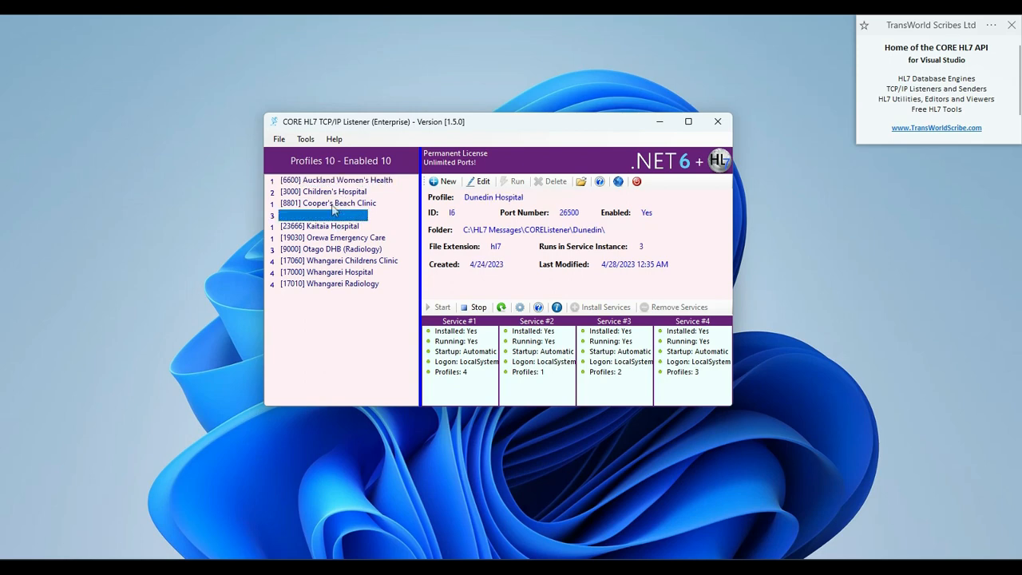
{"action": "left_click", "coordinate": [334, 205]}
{"action": "left_click", "coordinate": [341, 183]}
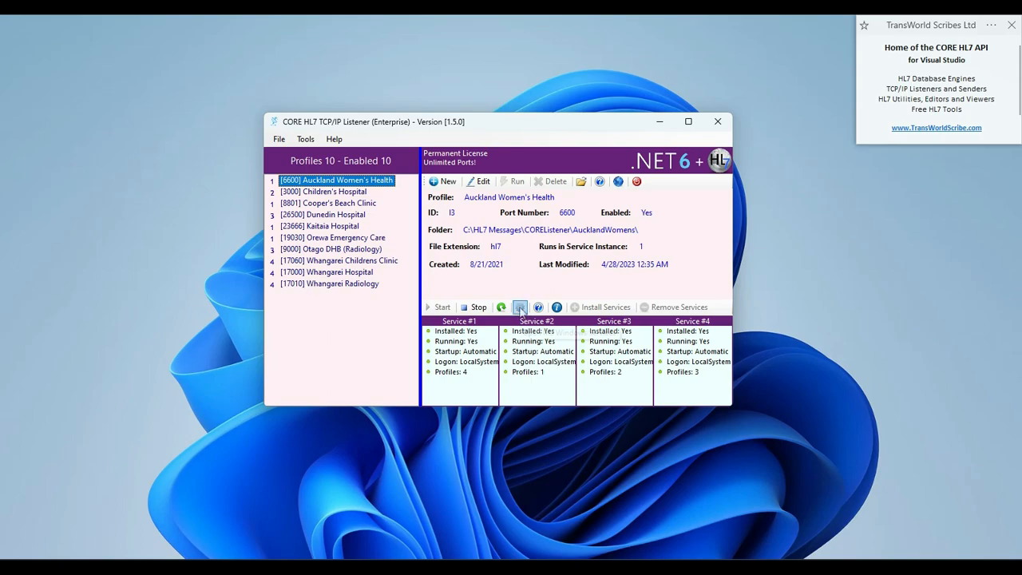
- Open Windows Services, stop the CORE HL7 Listener Instance 1 service, and return to the CORE HL7 TCP/IP Listener
{"action": "left_click", "coordinate": [519, 307]}
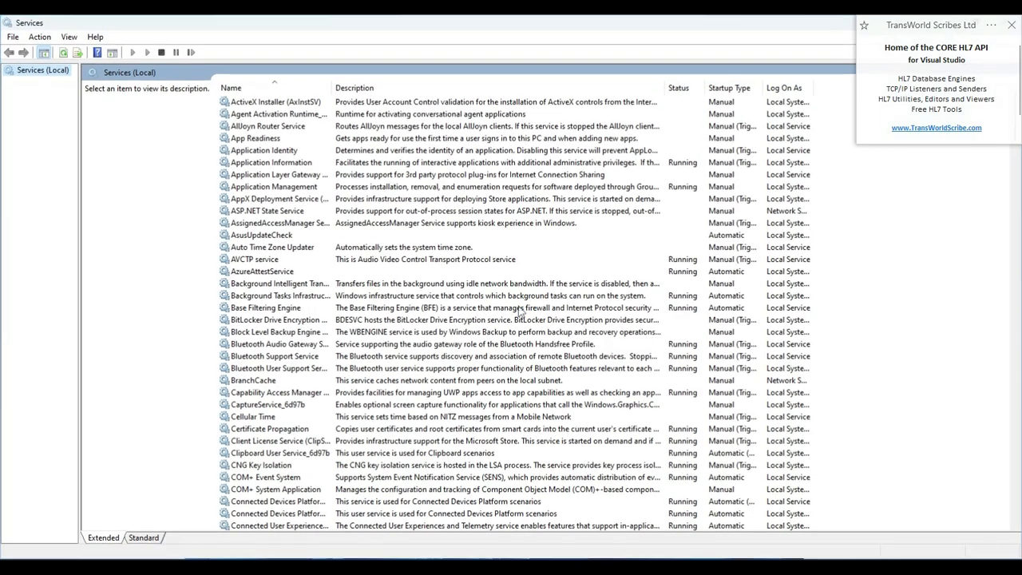
{"action": "scroll", "coordinate": [352, 215], "scroll_direction": "down", "scroll_amount": 5}
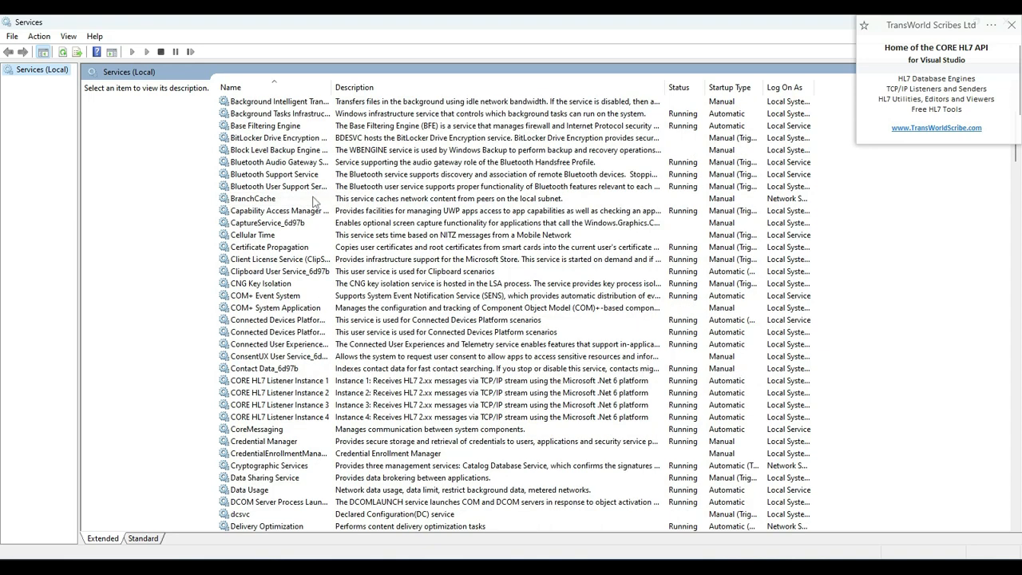
{"action": "left_click", "coordinate": [285, 384]}
{"action": "right_click", "coordinate": [285, 386]}
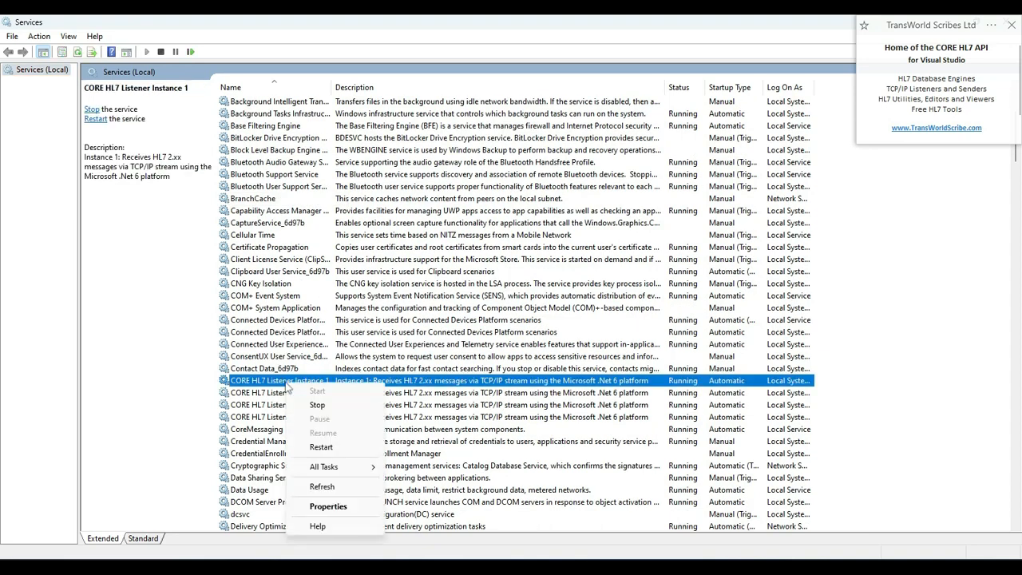
{"action": "left_click", "coordinate": [316, 406]}
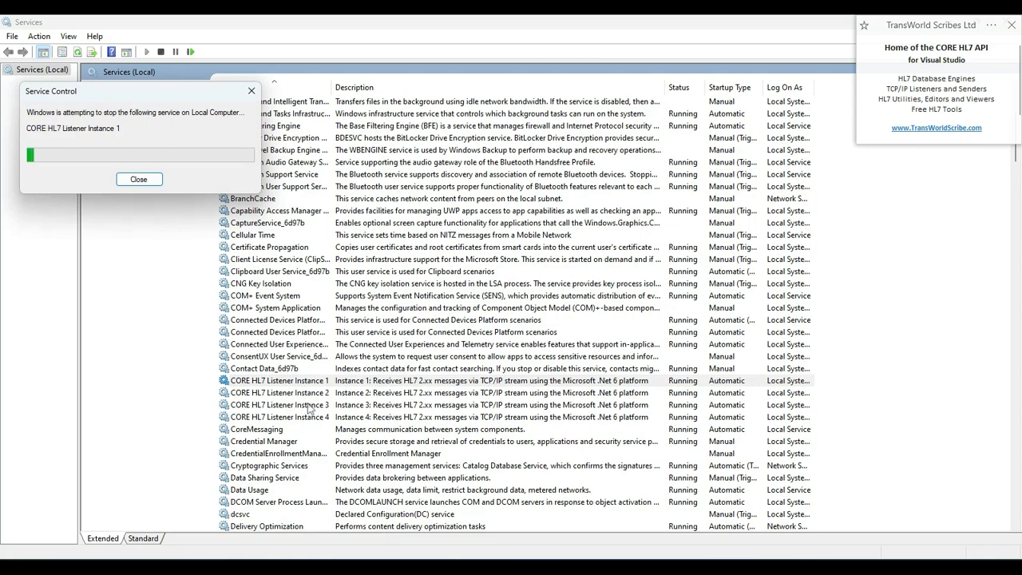
{"action": "left_click", "coordinate": [13, 38]}
{"action": "left_click", "coordinate": [32, 72]}
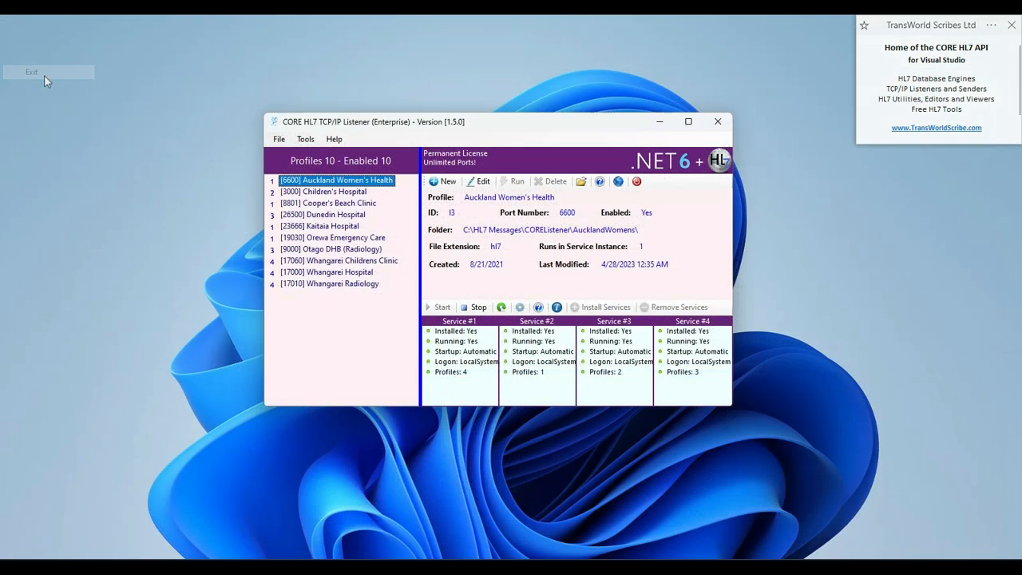
- Assign the Auckland Women's Health listener profile to a Private Service and save it
{"action": "double_click", "coordinate": [339, 180]}
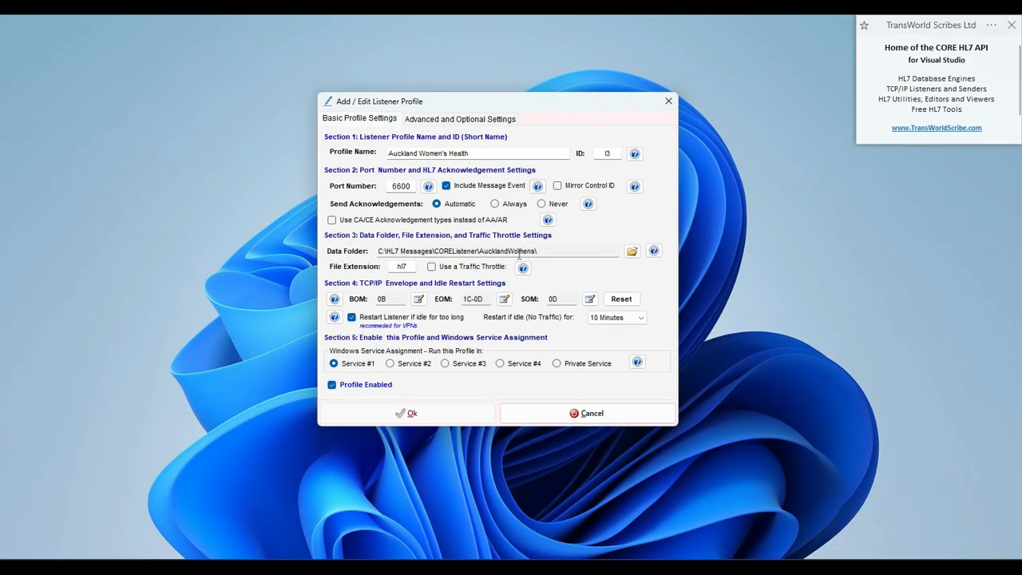
{"action": "left_click", "coordinate": [558, 364]}
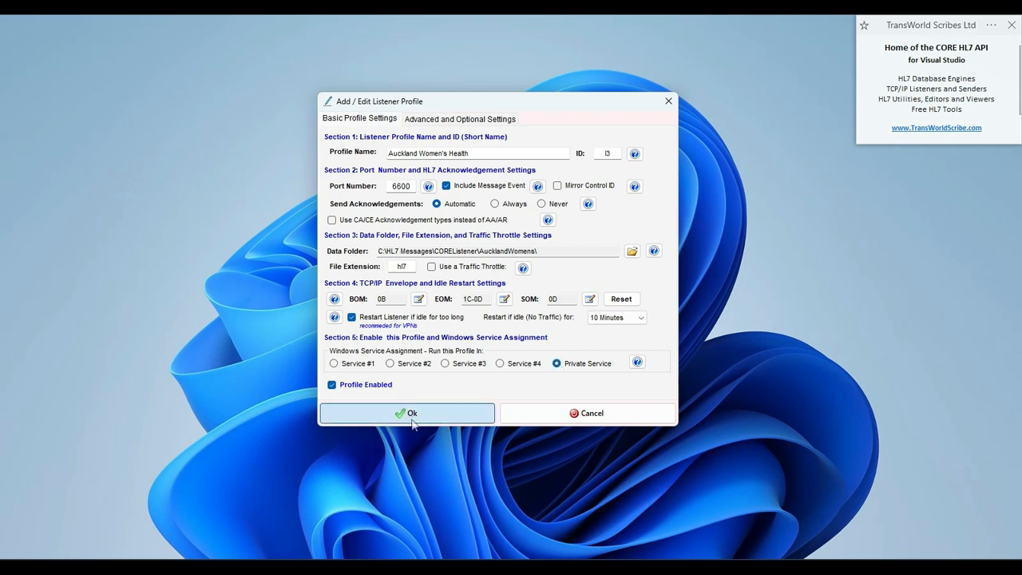
{"action": "left_click", "coordinate": [412, 420]}
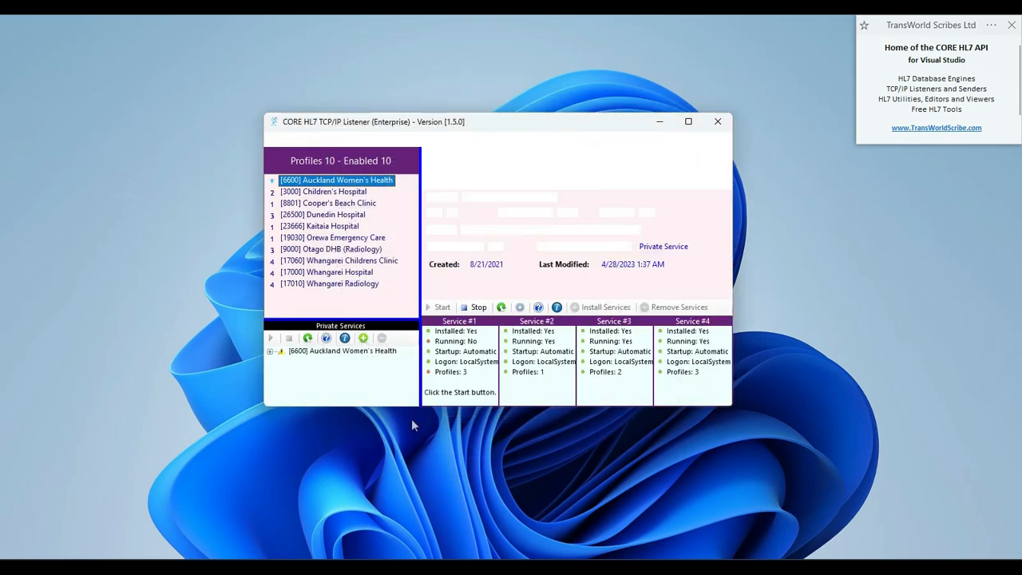
- Assign the Cooper's Beach Clinic listener profile to a Private Service and save it
{"action": "double_click", "coordinate": [356, 205]}
{"action": "left_click", "coordinate": [558, 363]}
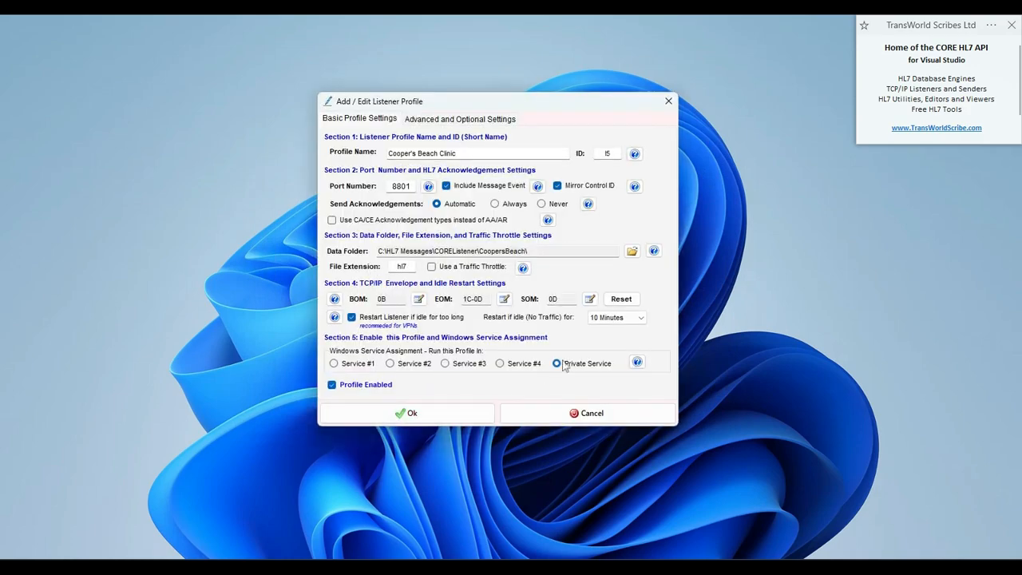
{"action": "left_click", "coordinate": [408, 413]}
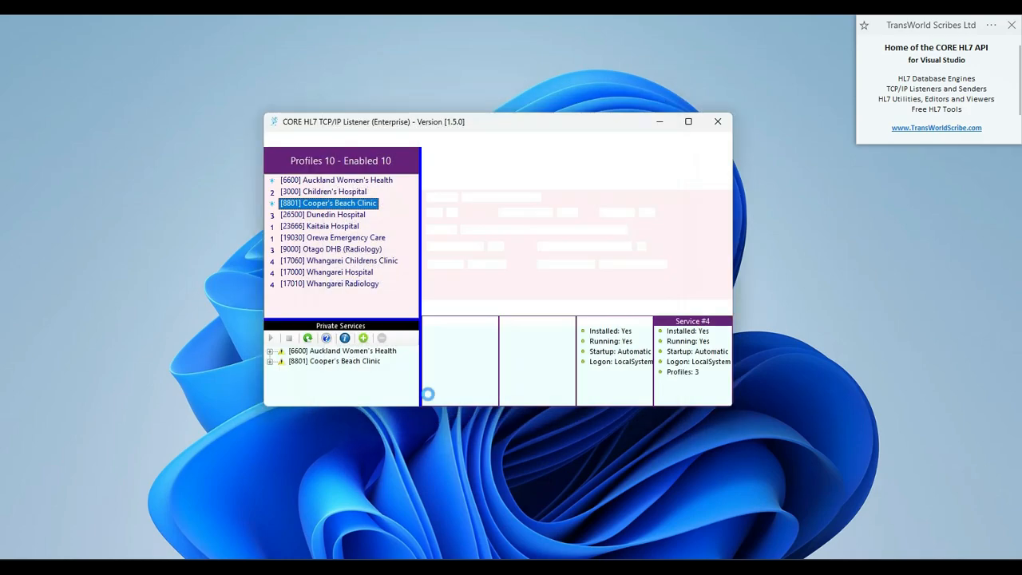
- Assign the Kaitaia Hospital listener profile to a Private Service and save it
{"action": "double_click", "coordinate": [334, 227]}
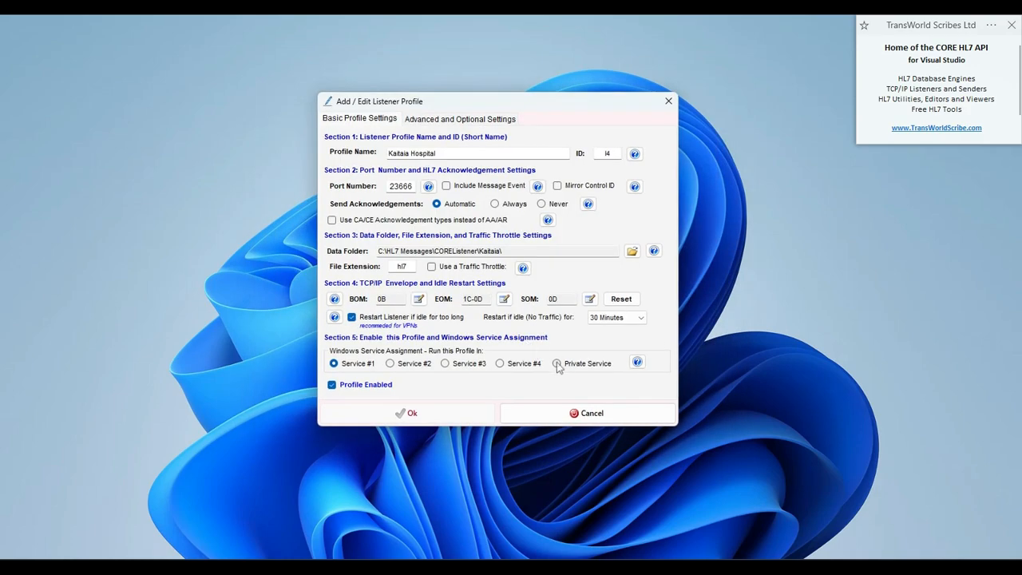
{"action": "left_click", "coordinate": [557, 363]}
{"action": "left_click", "coordinate": [437, 413]}
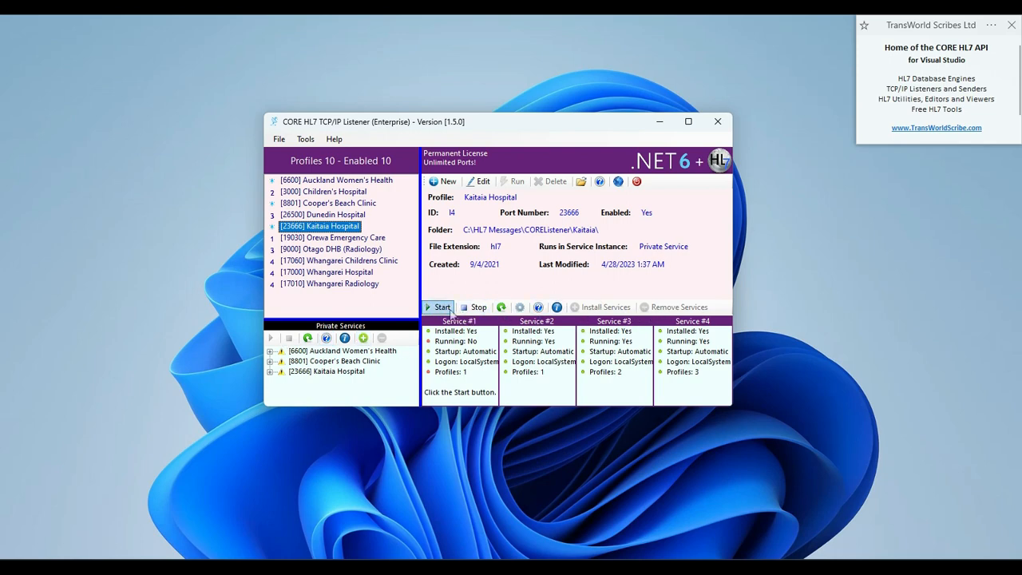
- Check the Auckland Women's Health private service status and install the private Windows services
{"action": "left_click", "coordinate": [269, 352]}
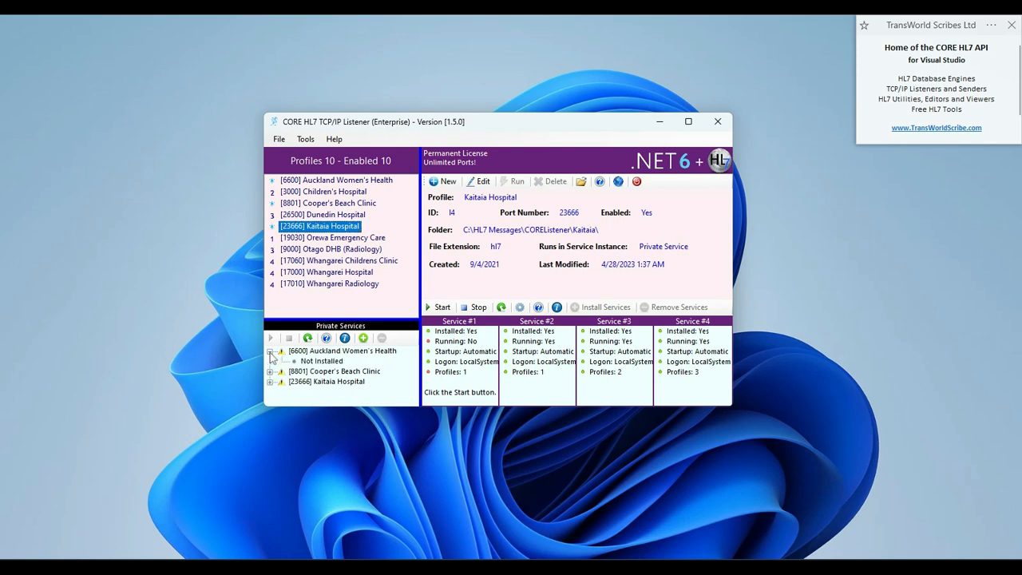
{"action": "left_click", "coordinate": [334, 361]}
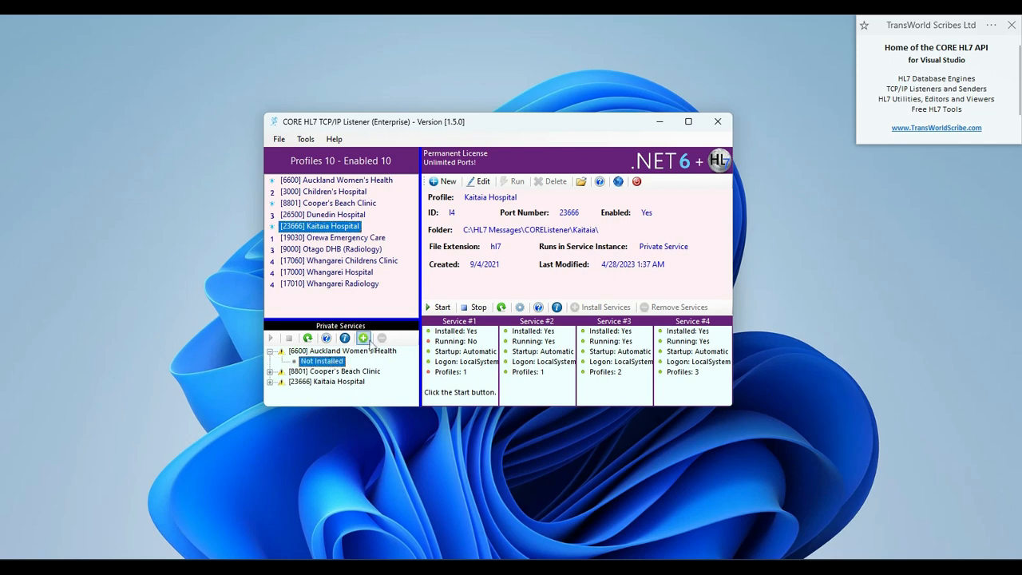
{"action": "left_click", "coordinate": [363, 338]}
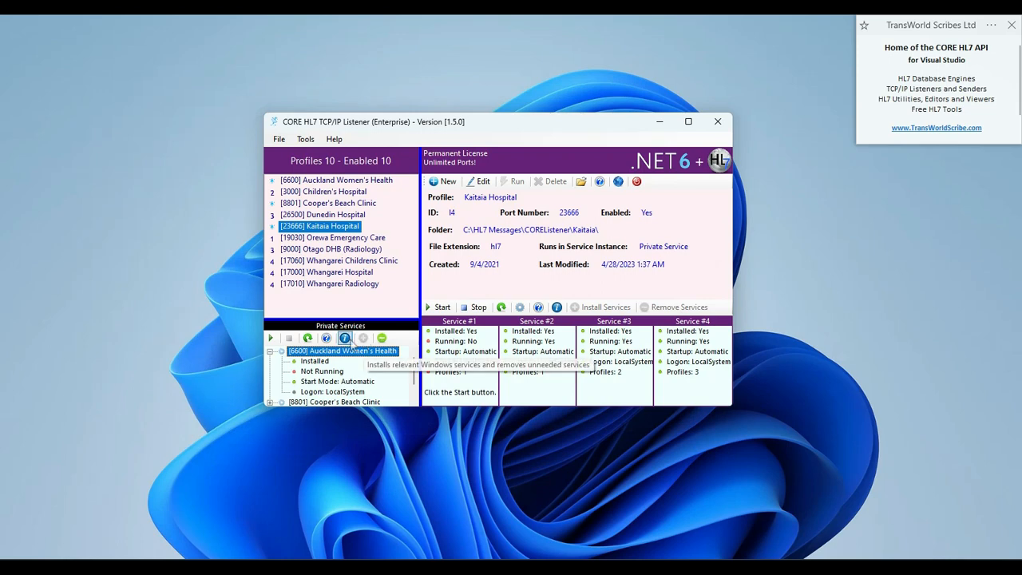
- Start the private services and the stopped Service #1, and collapse the Auckland Women's Health service details
{"action": "left_click", "coordinate": [271, 338]}
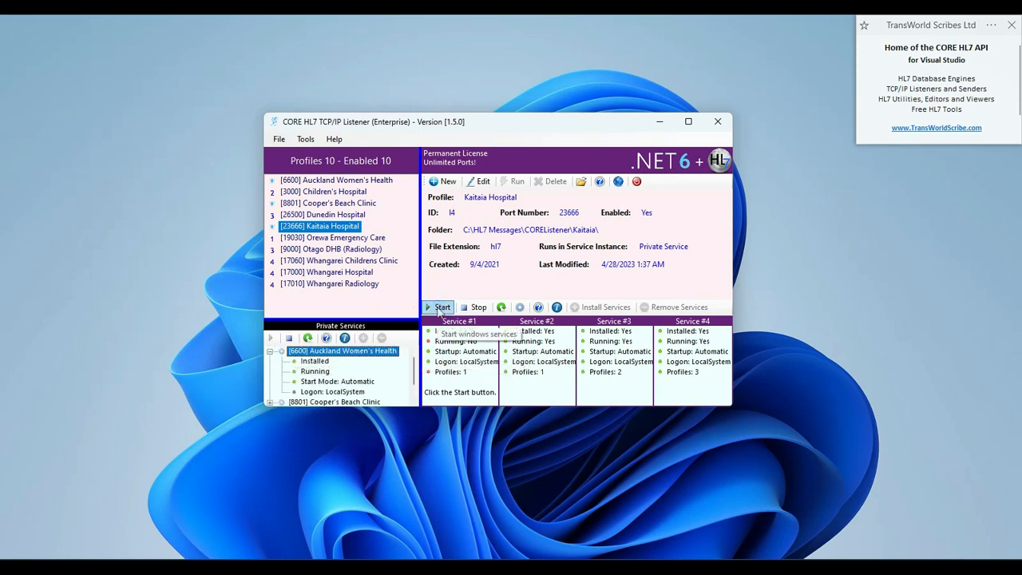
{"action": "left_click", "coordinate": [439, 308]}
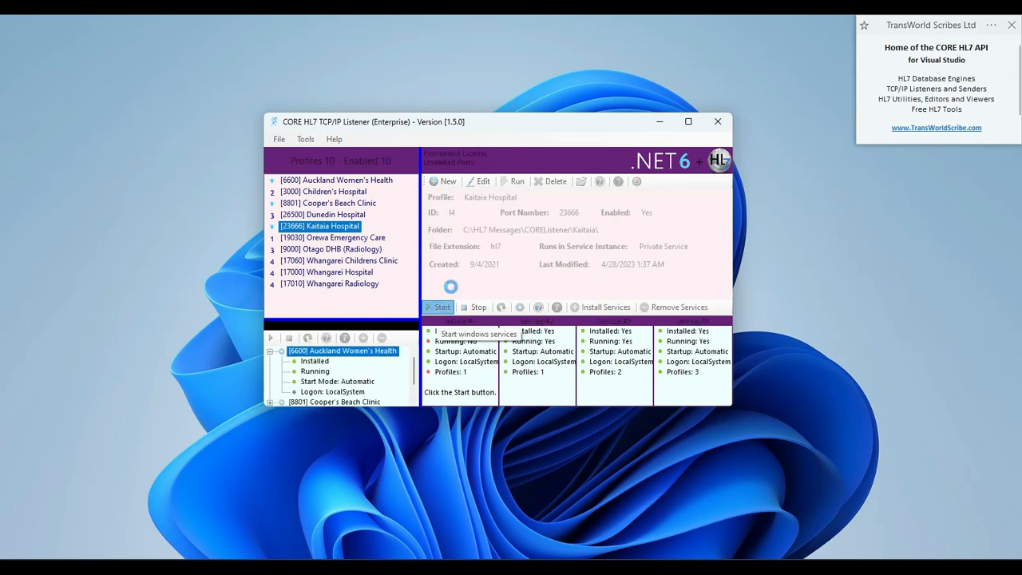
{"action": "left_click", "coordinate": [270, 350]}
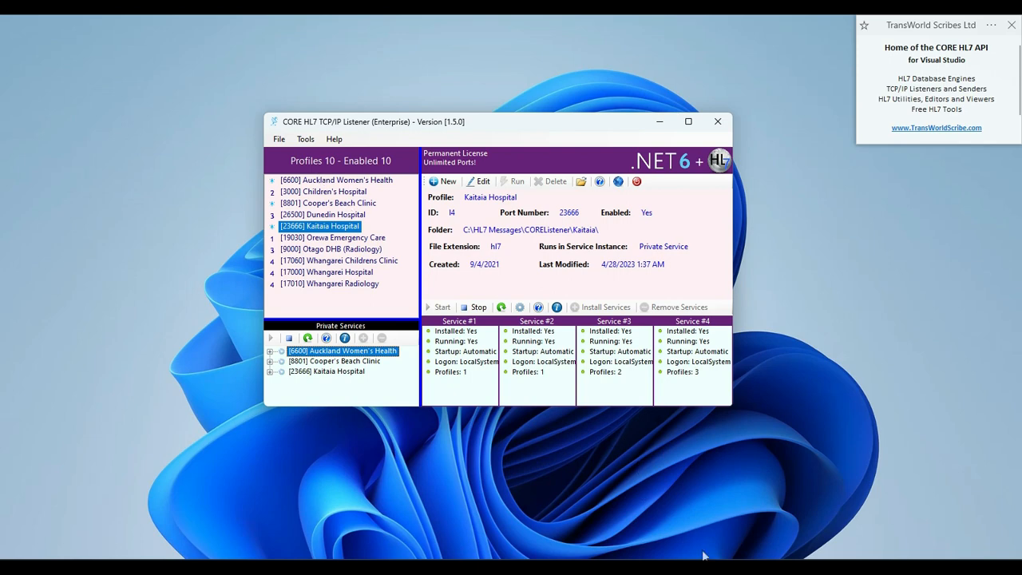
- Switch to the UltraPort Ad Hoc HL7 TCP/IP Sender and test its connection to the Auckland Women's Health listener on port 6600
{"action": "mouse_move", "coordinate": [694, 565]}
{"action": "left_click", "coordinate": [694, 507]}
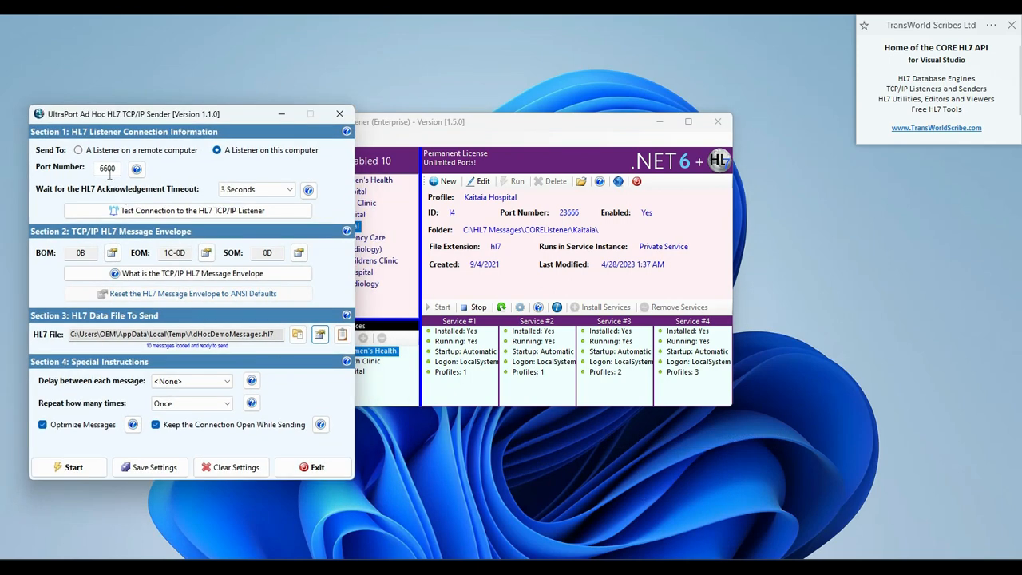
{"action": "left_click", "coordinate": [376, 182]}
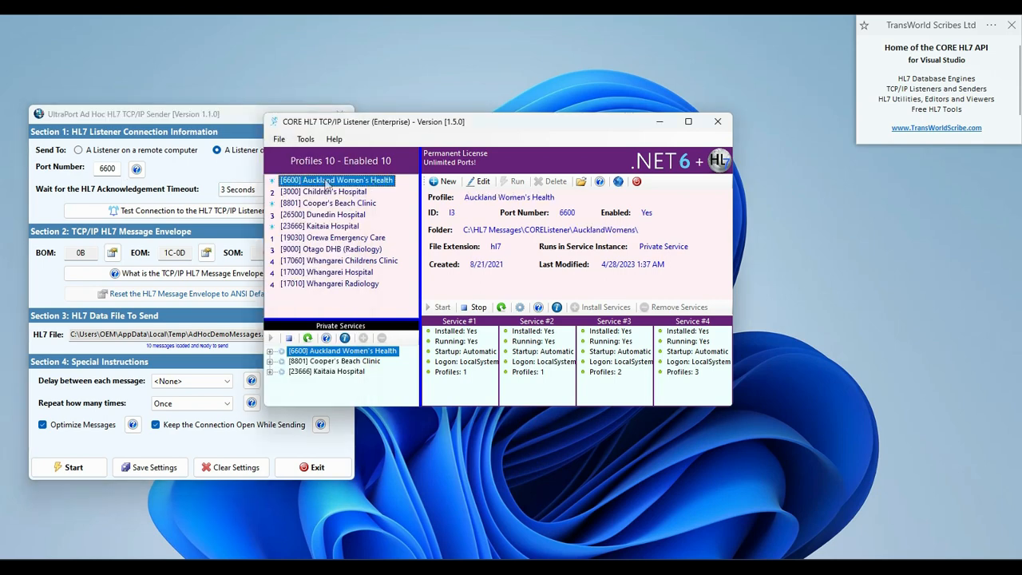
{"action": "left_click", "coordinate": [166, 214]}
{"action": "left_click", "coordinate": [175, 215]}
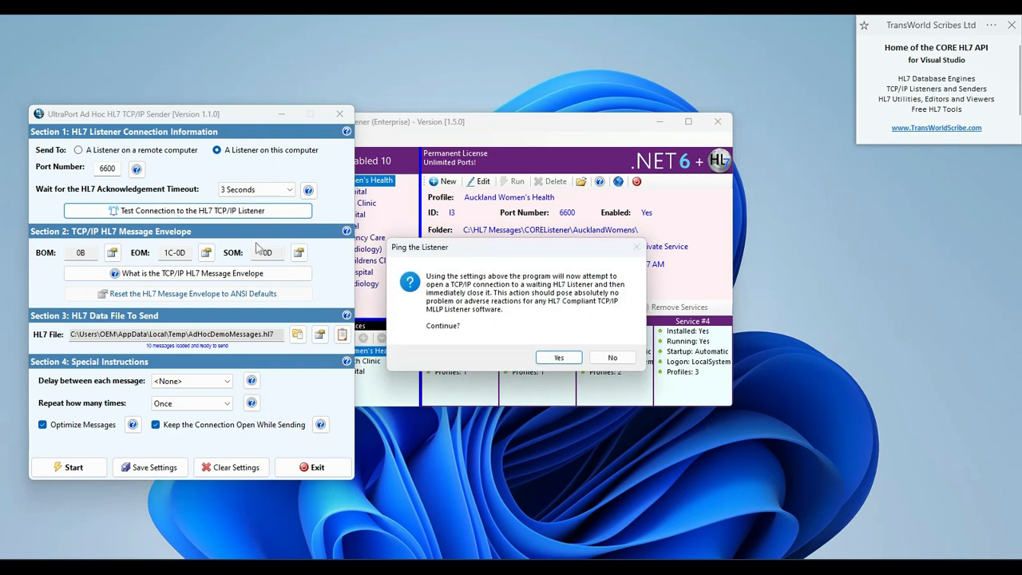
{"action": "left_click", "coordinate": [559, 356]}
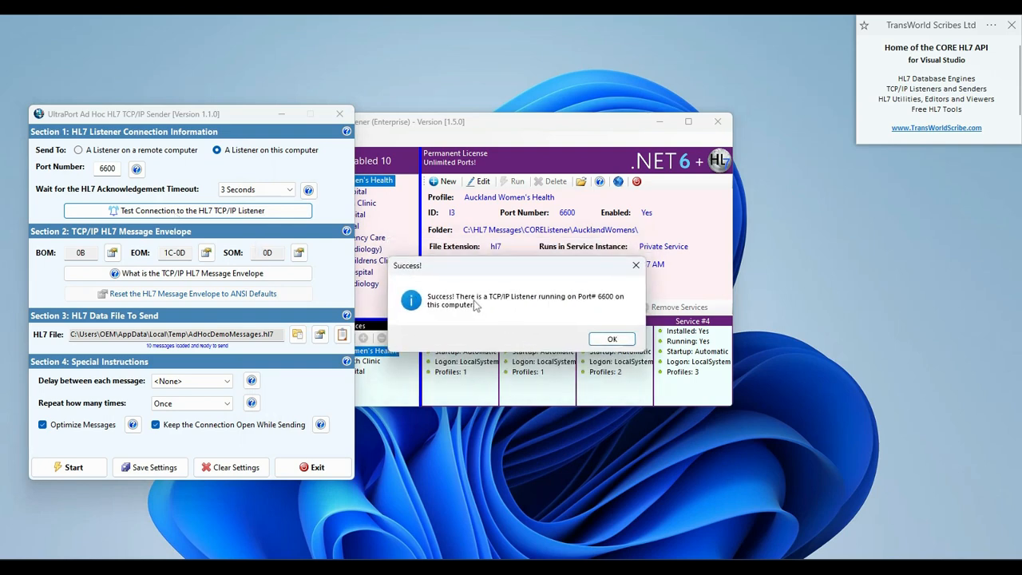
{"action": "left_click", "coordinate": [624, 339]}
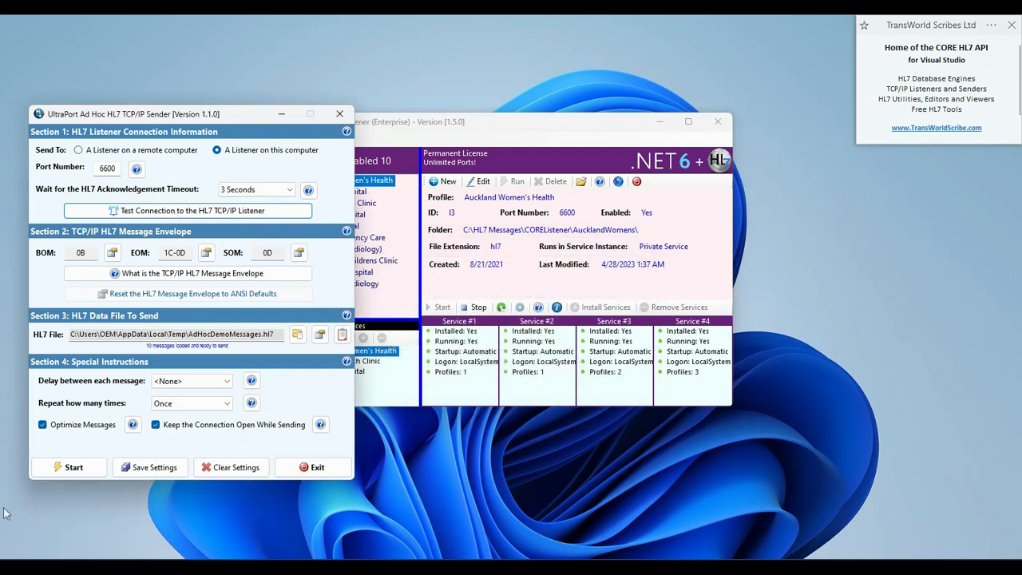
- Send the 10 loaded HL7 messages to port 6600 on this computer and close the sender
{"action": "left_click", "coordinate": [71, 469]}
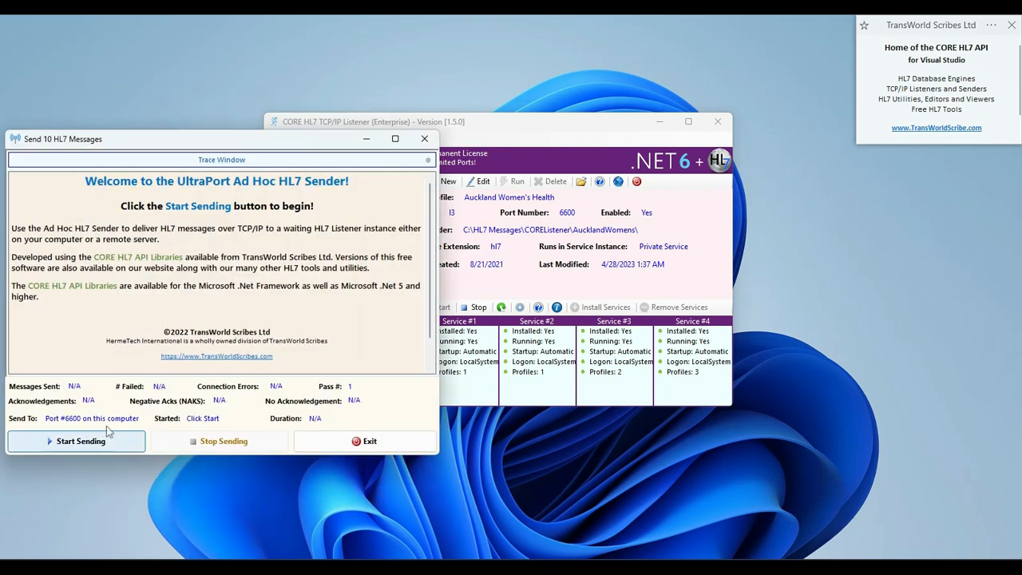
{"action": "left_click", "coordinate": [104, 441]}
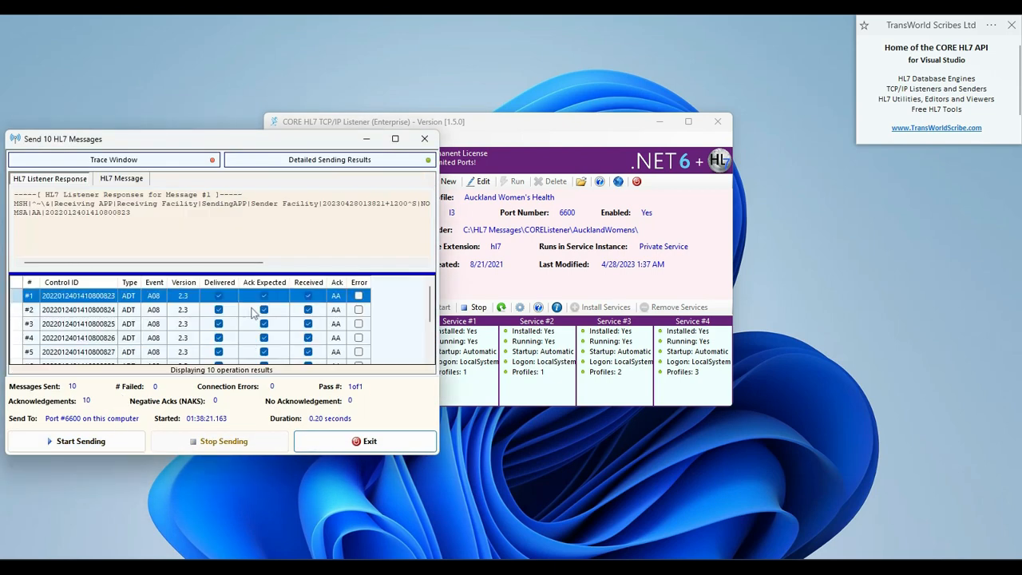
{"action": "left_click", "coordinate": [423, 140]}
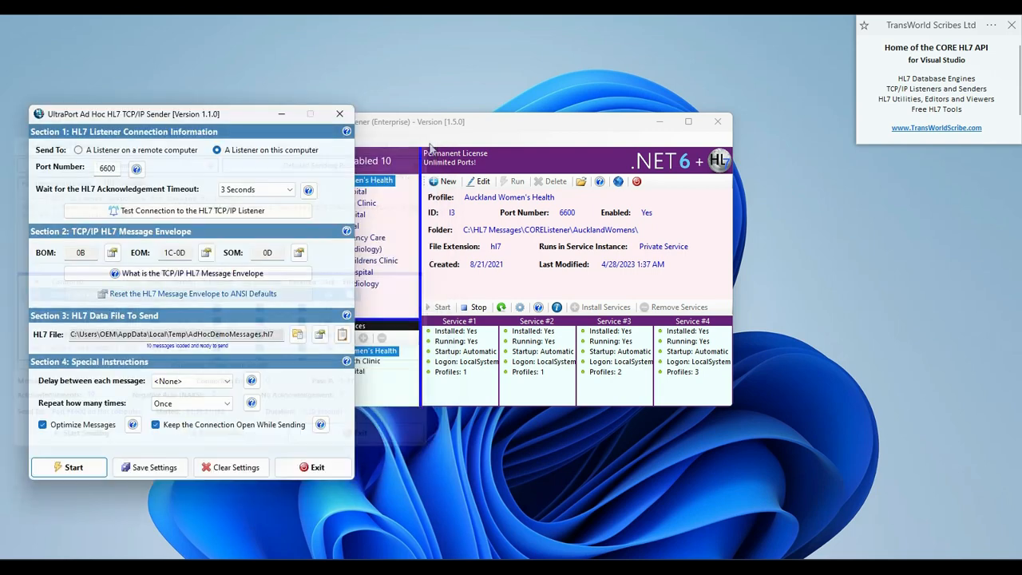
{"action": "left_click", "coordinate": [341, 115]}
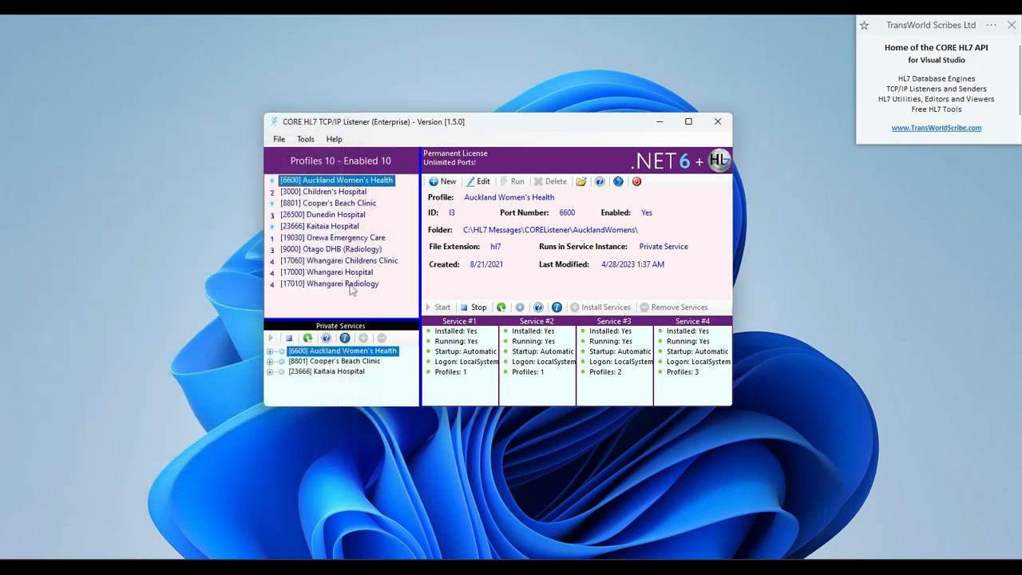
- Stop only the Cooper's Beach Clinic private service, check its status details, and start it again
{"action": "right_click", "coordinate": [308, 355]}
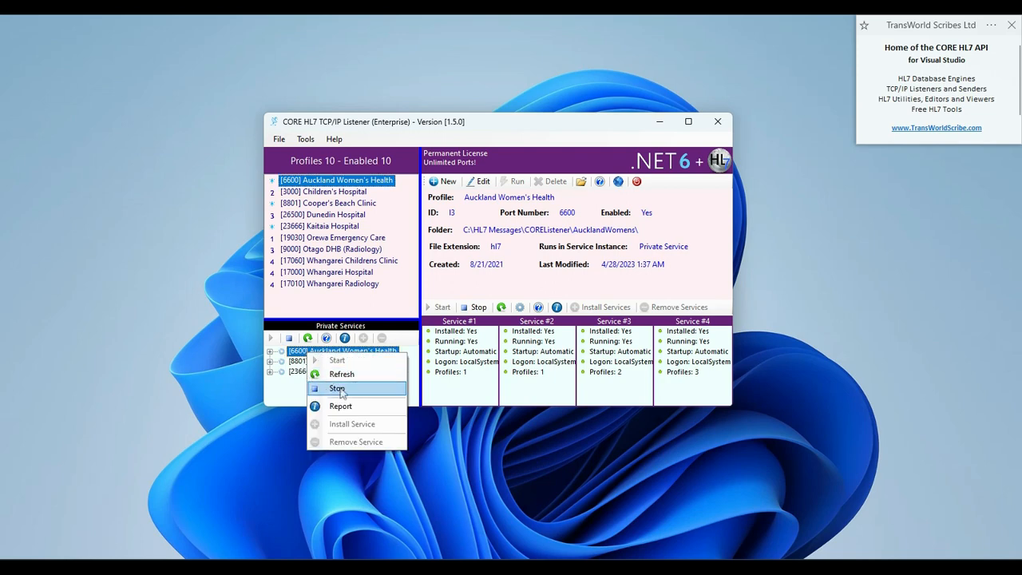
{"action": "left_click", "coordinate": [304, 361]}
{"action": "right_click", "coordinate": [318, 361]}
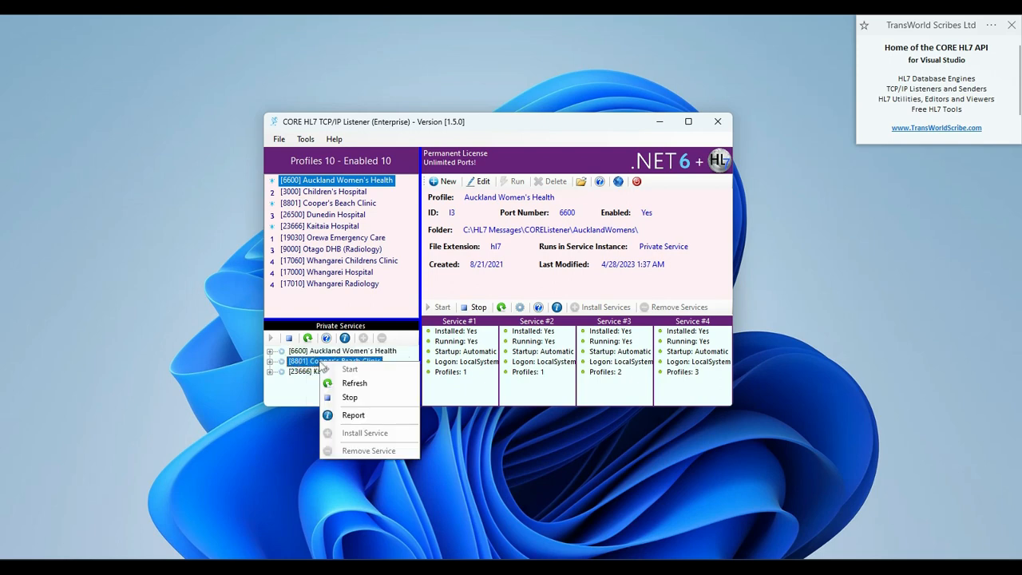
{"action": "left_click", "coordinate": [346, 396]}
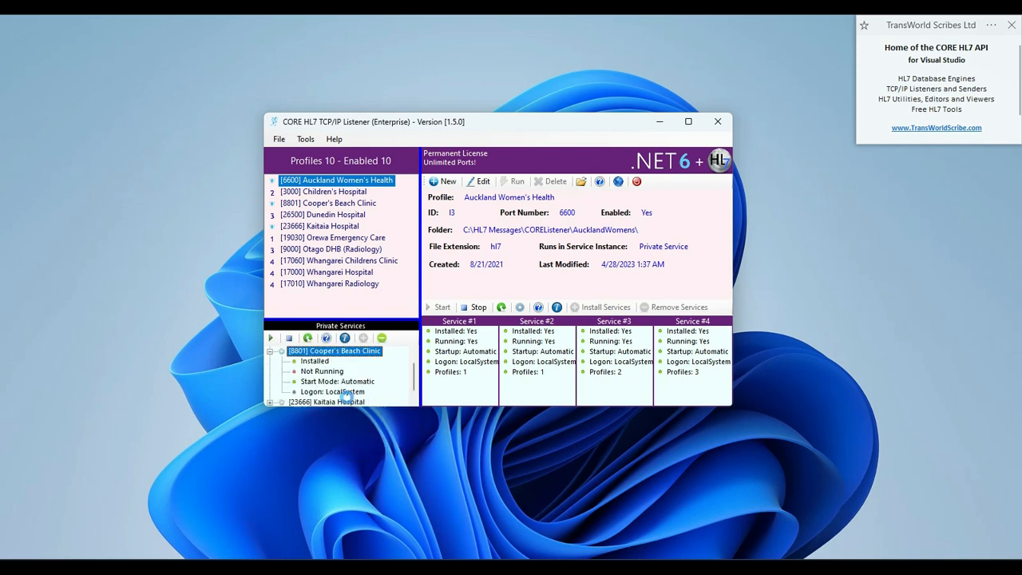
{"action": "left_click", "coordinate": [270, 352]}
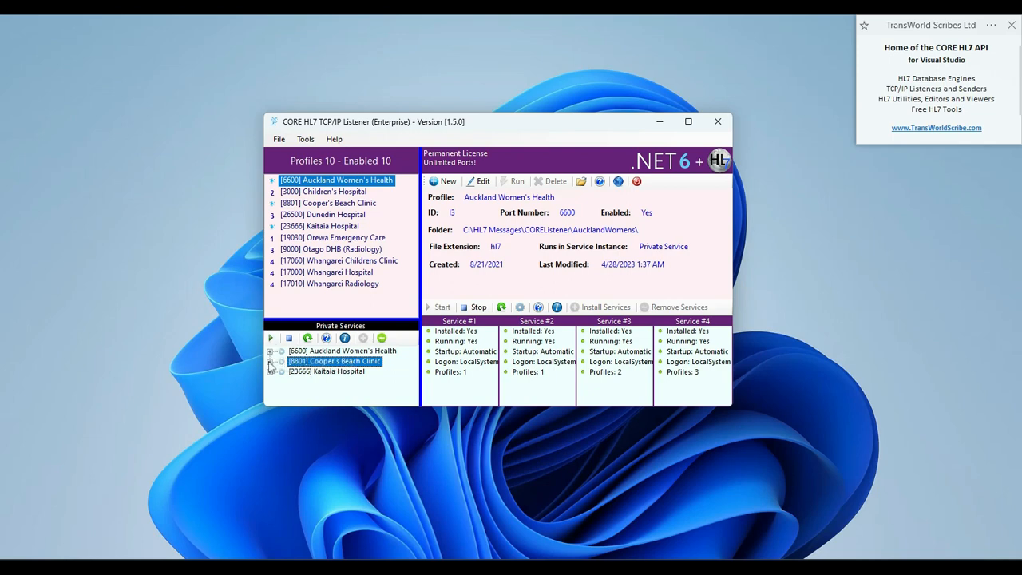
{"action": "left_click", "coordinate": [271, 362]}
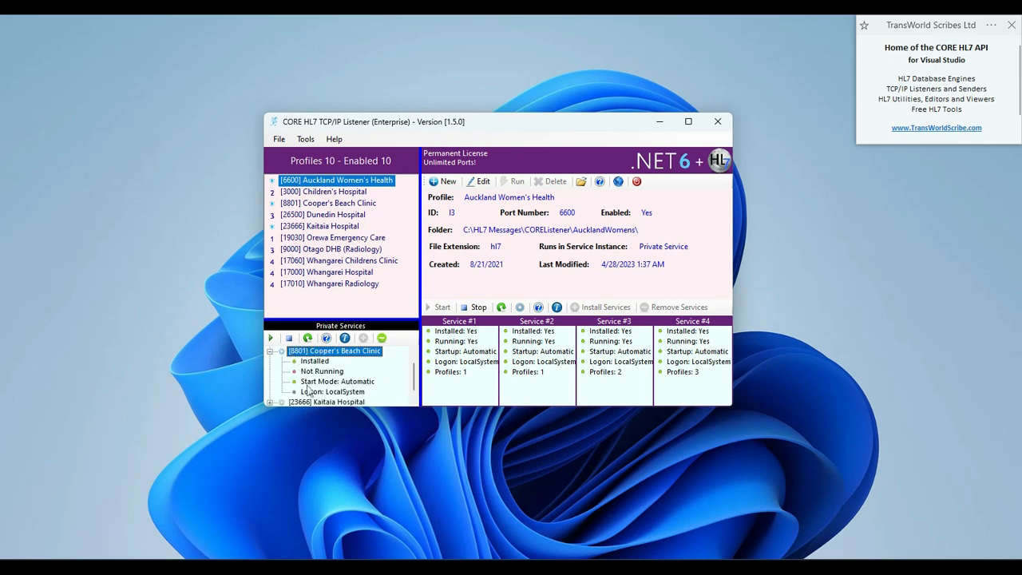
{"action": "left_click", "coordinate": [270, 338]}
{"action": "left_click", "coordinate": [289, 337]}
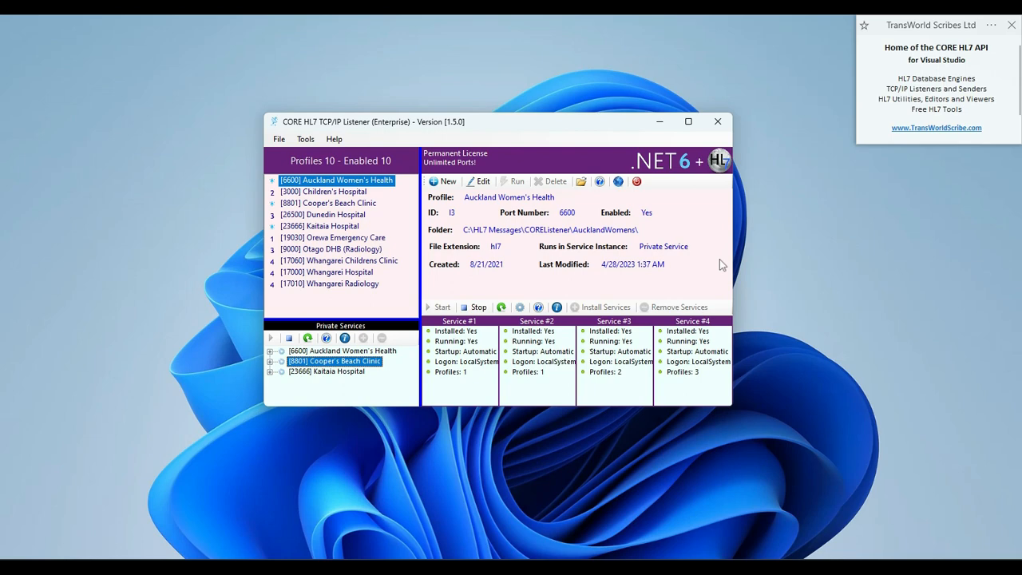
- Open the Windows Services console and inspect the CORE HL7 Listener instance and private service entries
{"action": "left_click", "coordinate": [520, 308]}
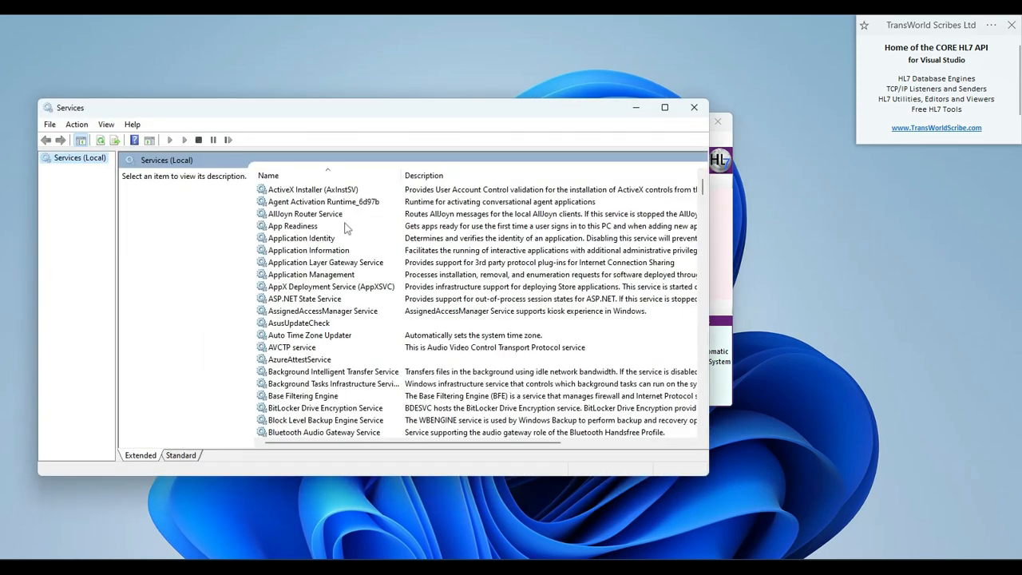
{"action": "scroll", "coordinate": [343, 228], "scroll_direction": "down", "scroll_amount": 5}
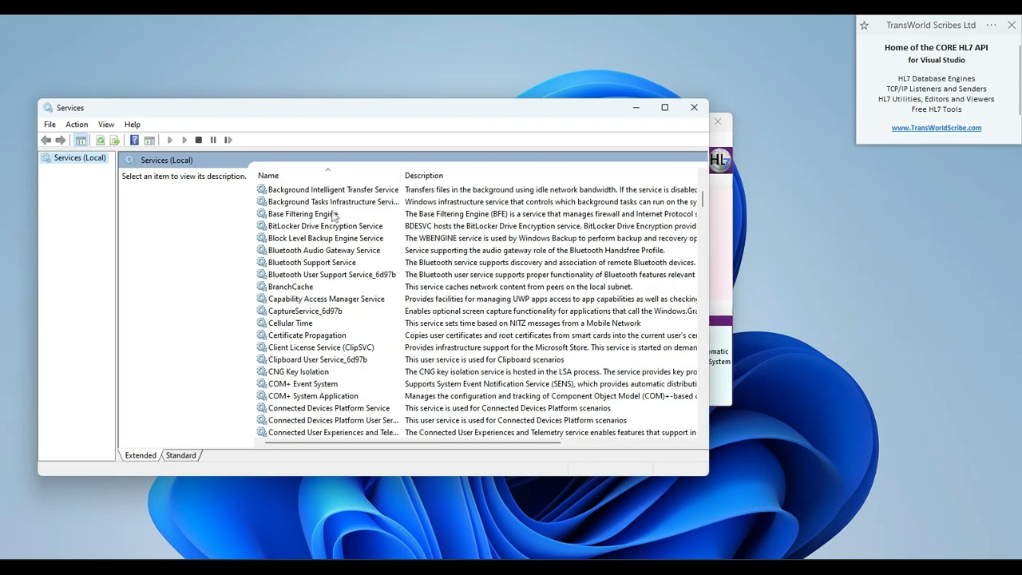
{"action": "scroll", "coordinate": [335, 217], "scroll_direction": "down", "scroll_amount": 5}
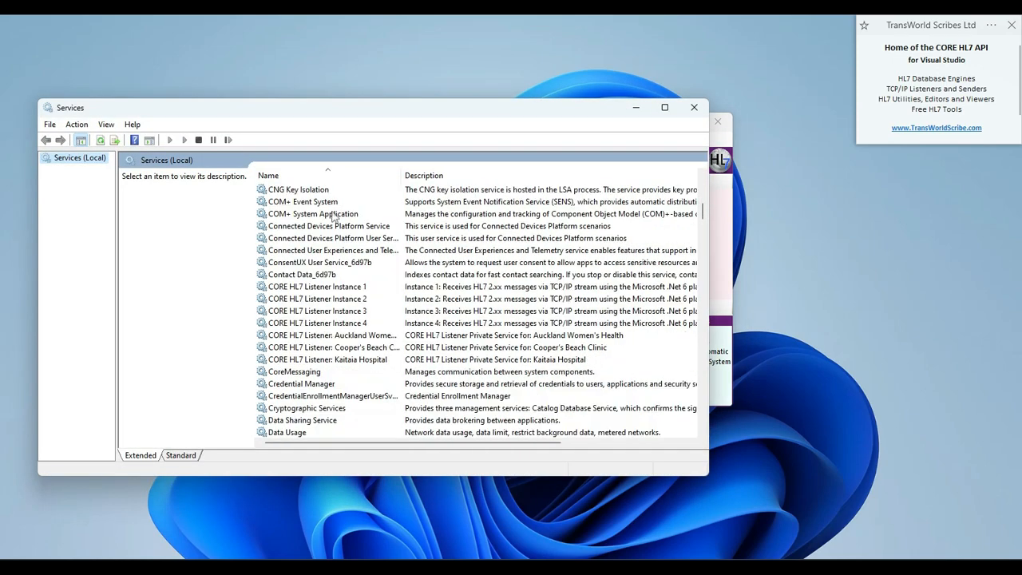
{"action": "scroll", "coordinate": [334, 218], "scroll_direction": "down", "scroll_amount": 1}
{"action": "left_click", "coordinate": [344, 251]}
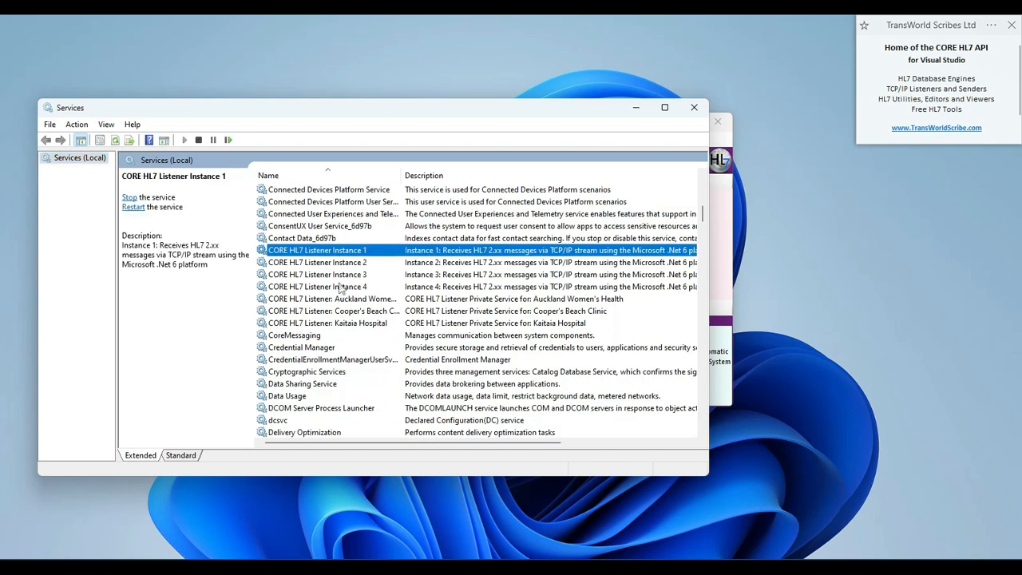
{"action": "left_click", "coordinate": [337, 300]}
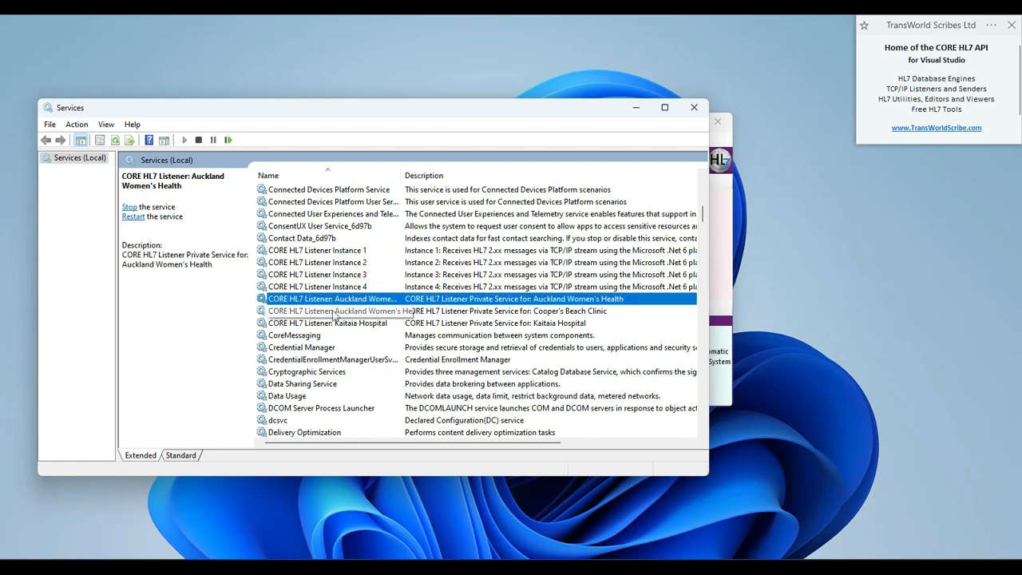
{"action": "left_click", "coordinate": [337, 312]}
{"action": "left_click", "coordinate": [336, 323]}
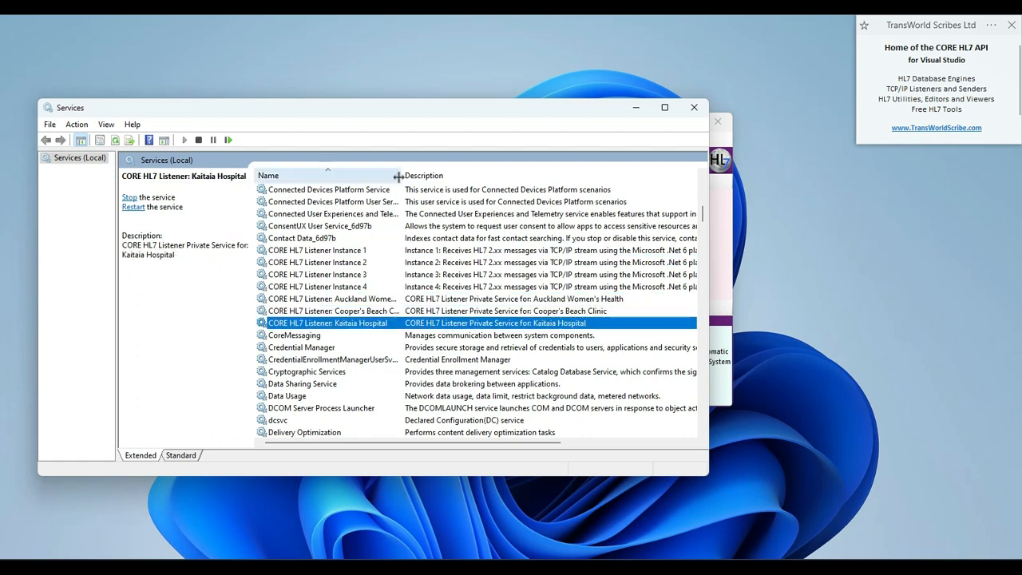
- Widen the service name column, review the private services' names, status and startup type, and close the Services console
{"action": "left_click_drag", "start_coordinate": [402, 175], "coordinate": [464, 174]}
{"action": "left_click", "coordinate": [354, 299]}
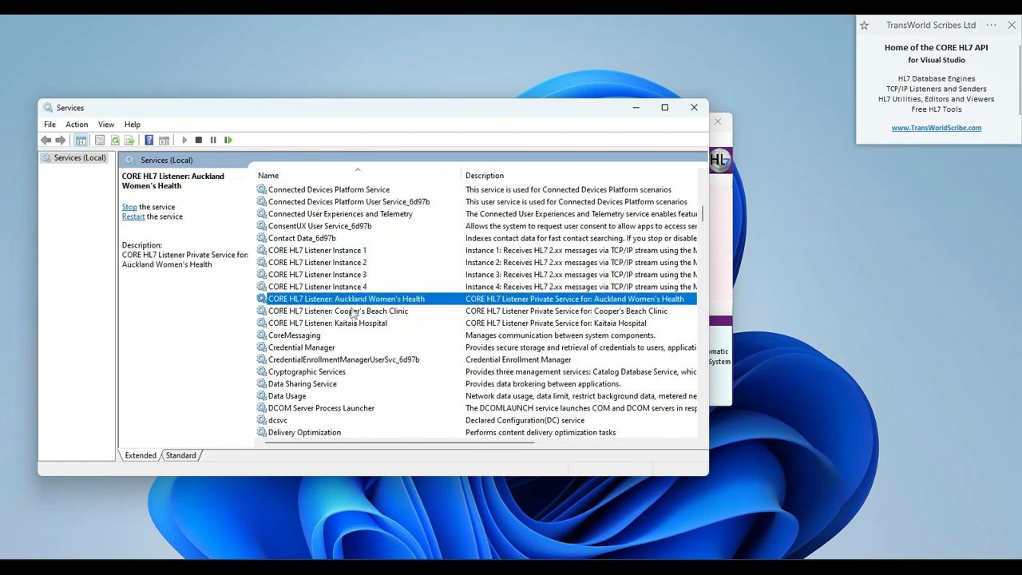
{"action": "left_click", "coordinate": [351, 311]}
{"action": "left_click", "coordinate": [351, 324]}
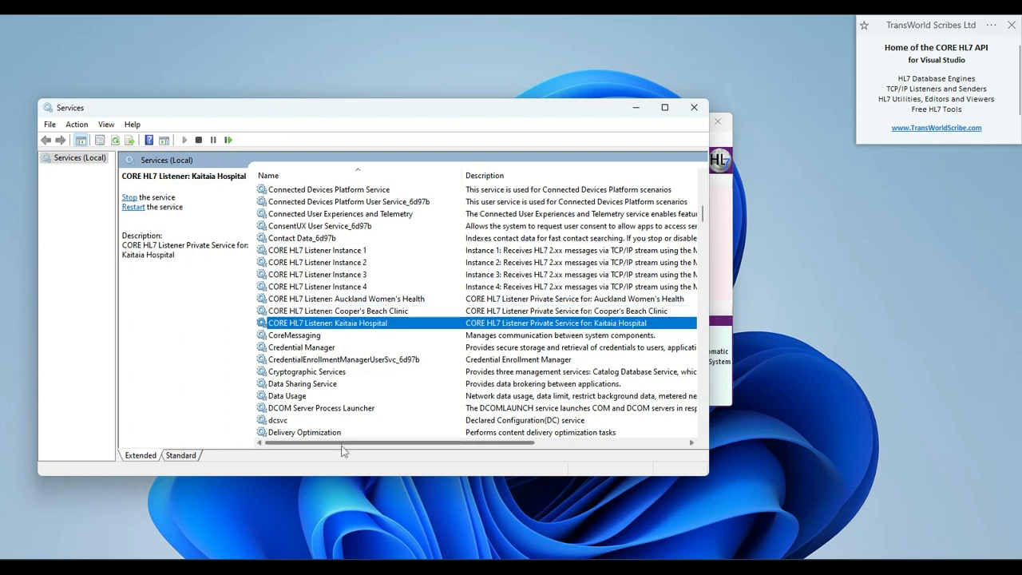
{"action": "left_click_drag", "start_coordinate": [340, 444], "coordinate": [492, 447]}
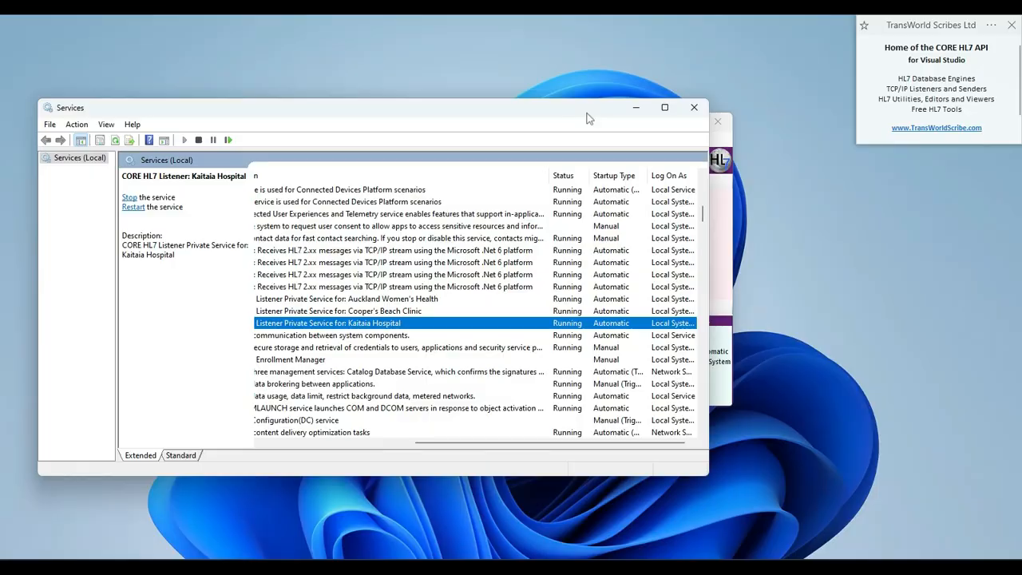
{"action": "left_click", "coordinate": [694, 107]}
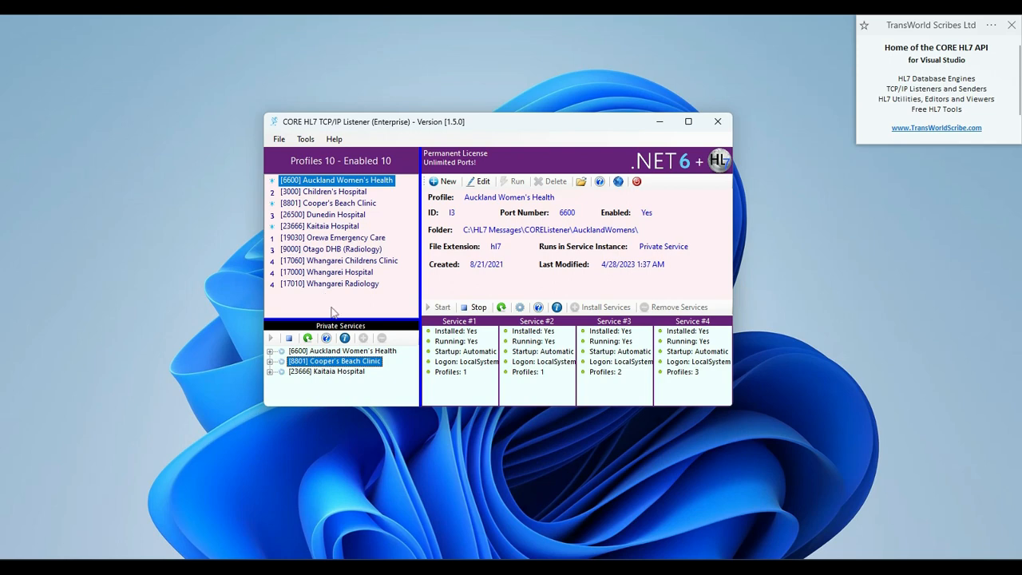
- Stop the Cooper's Beach Clinic private service and uninstall it
{"action": "right_click", "coordinate": [302, 364]}
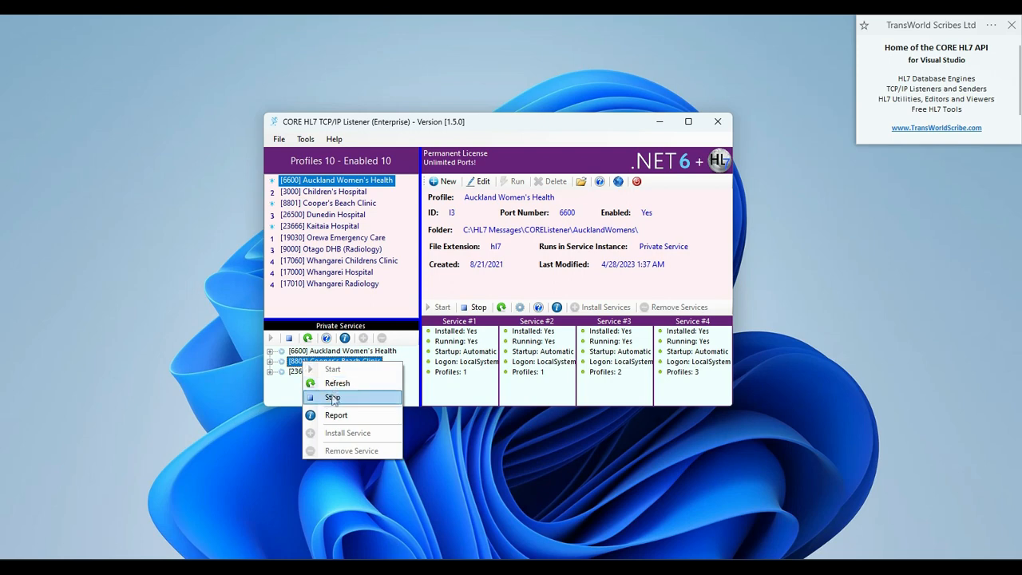
{"action": "left_click", "coordinate": [333, 397]}
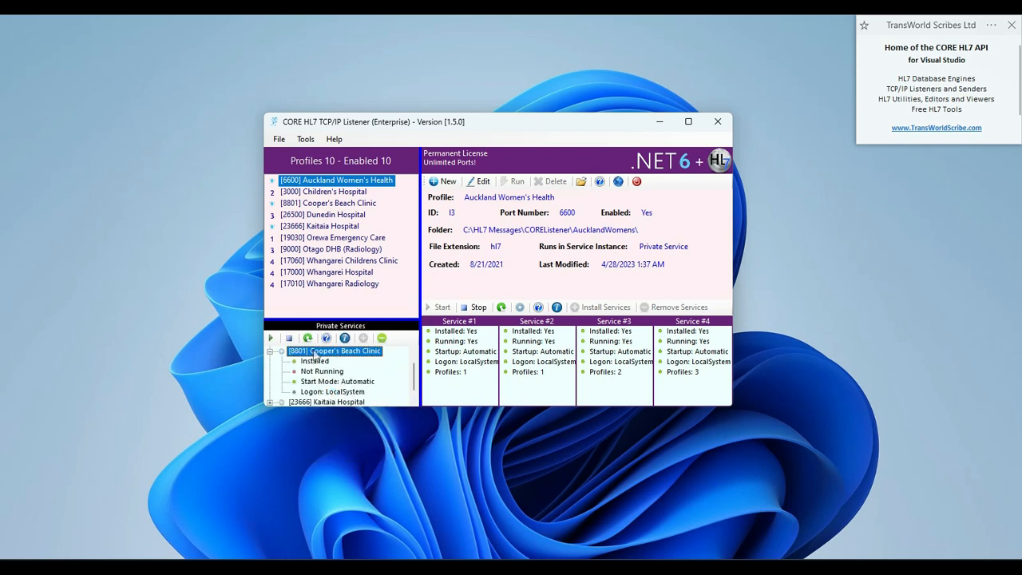
{"action": "right_click", "coordinate": [315, 352]}
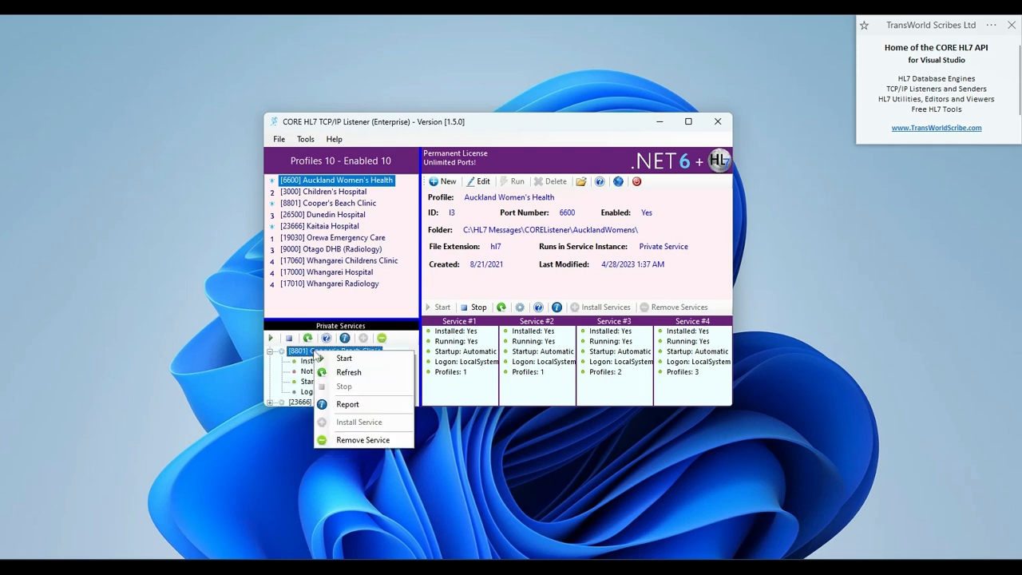
{"action": "left_click", "coordinate": [342, 441]}
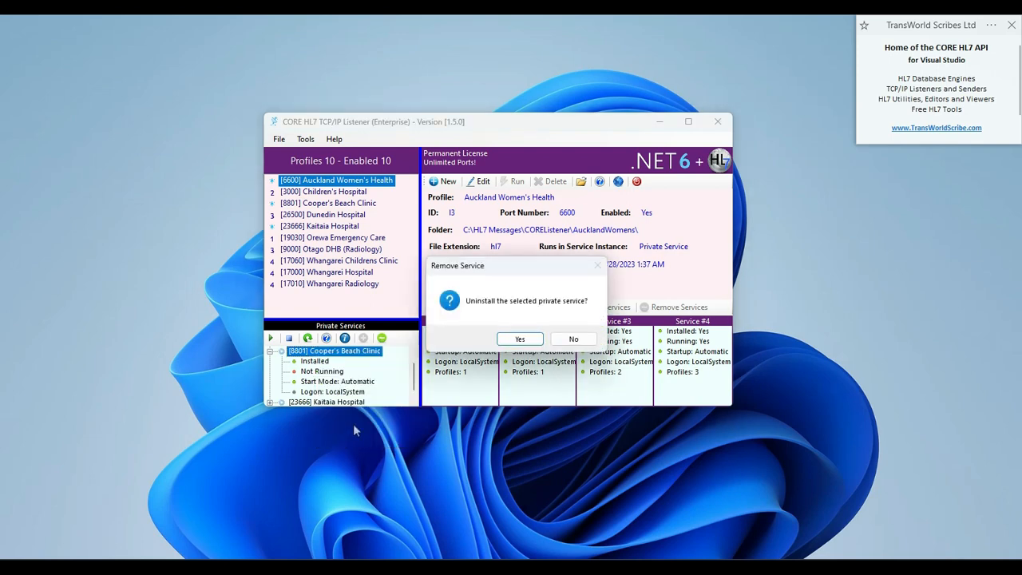
{"action": "left_click", "coordinate": [515, 340]}
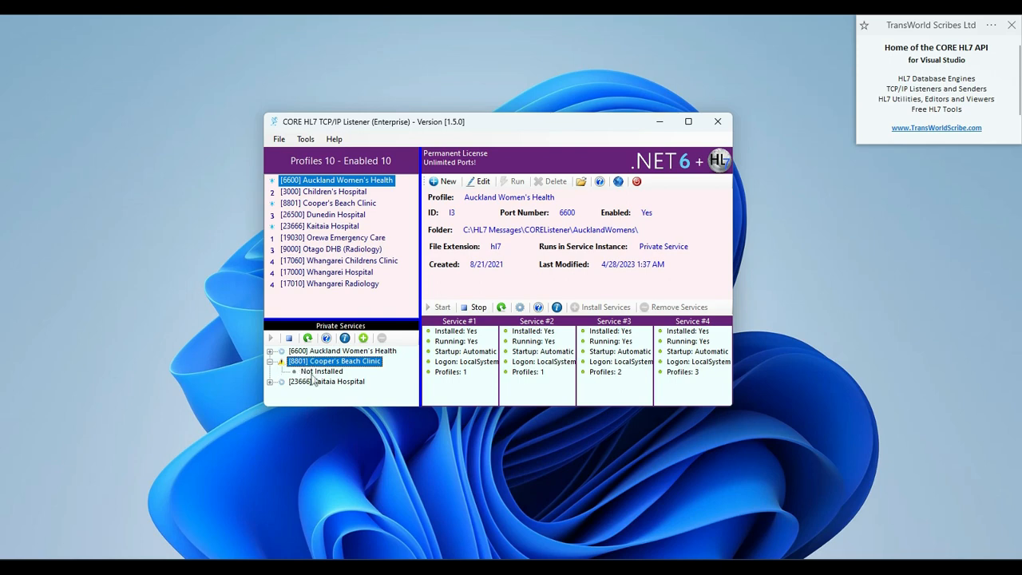
- Assign the Cooper's Beach Clinic profile to run in Service #1 and restart the shared Windows services
{"action": "double_click", "coordinate": [332, 205]}
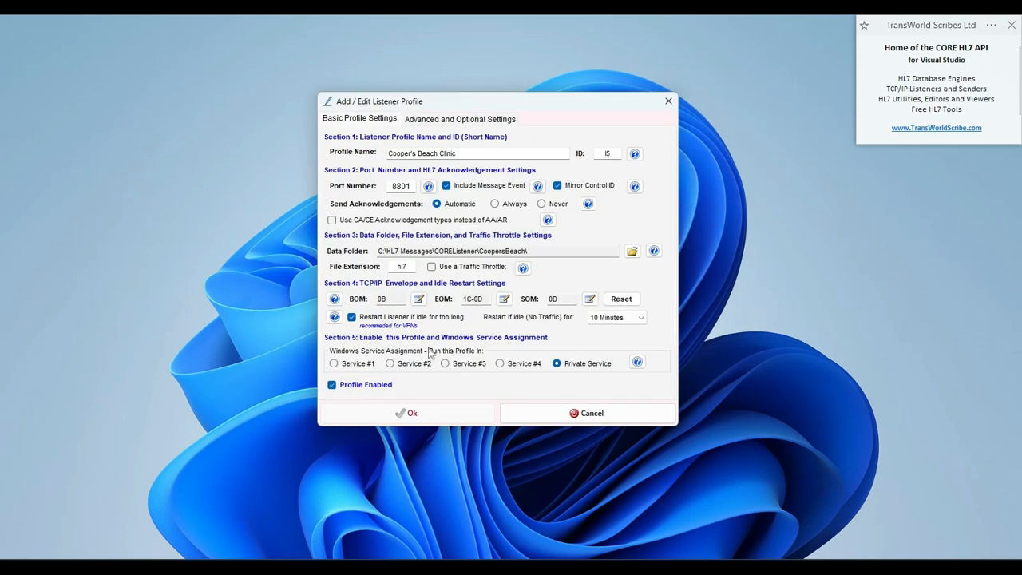
{"action": "left_click", "coordinate": [352, 365]}
{"action": "left_click", "coordinate": [371, 414]}
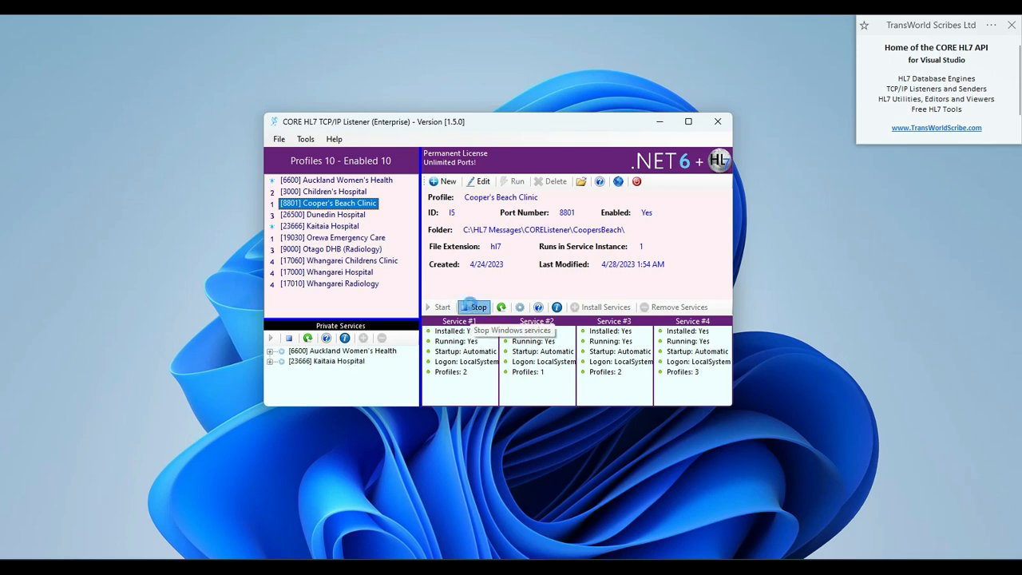
{"action": "left_click", "coordinate": [474, 307]}
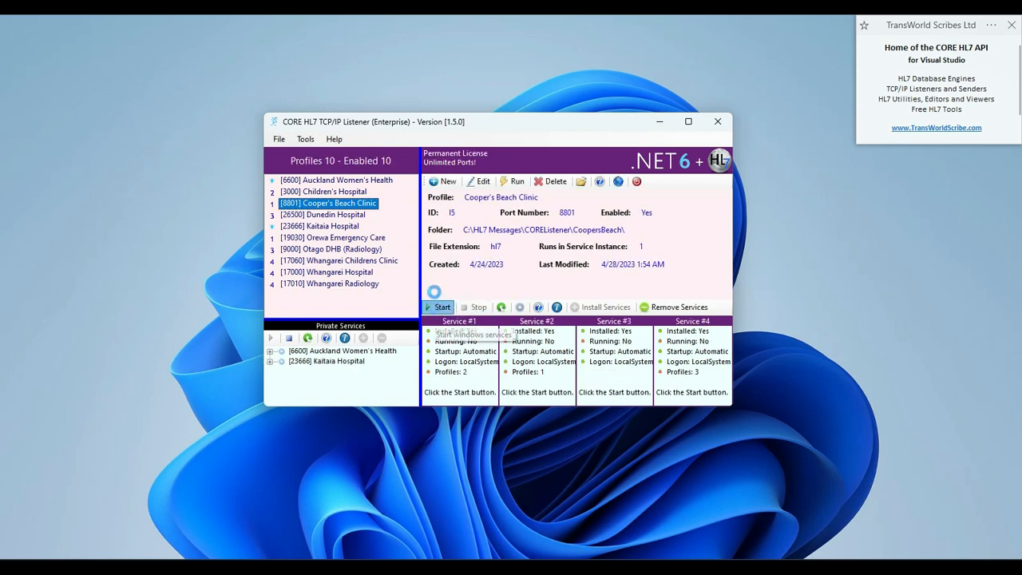
{"action": "left_click", "coordinate": [437, 306]}
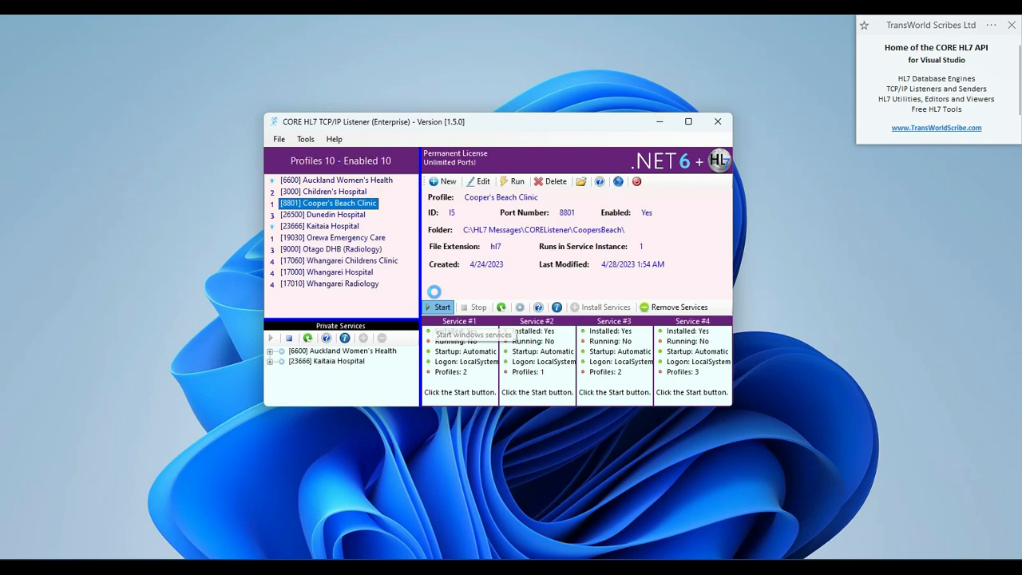